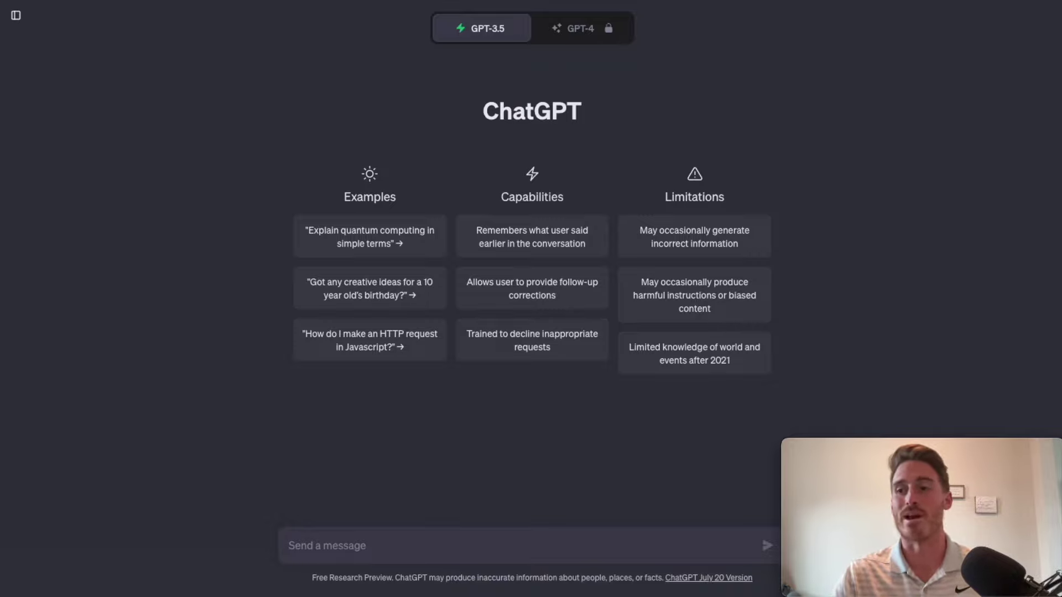
Ask ChatGPT to 'write a 50 word product description for a cooler'
click(350, 558)
text(write a)
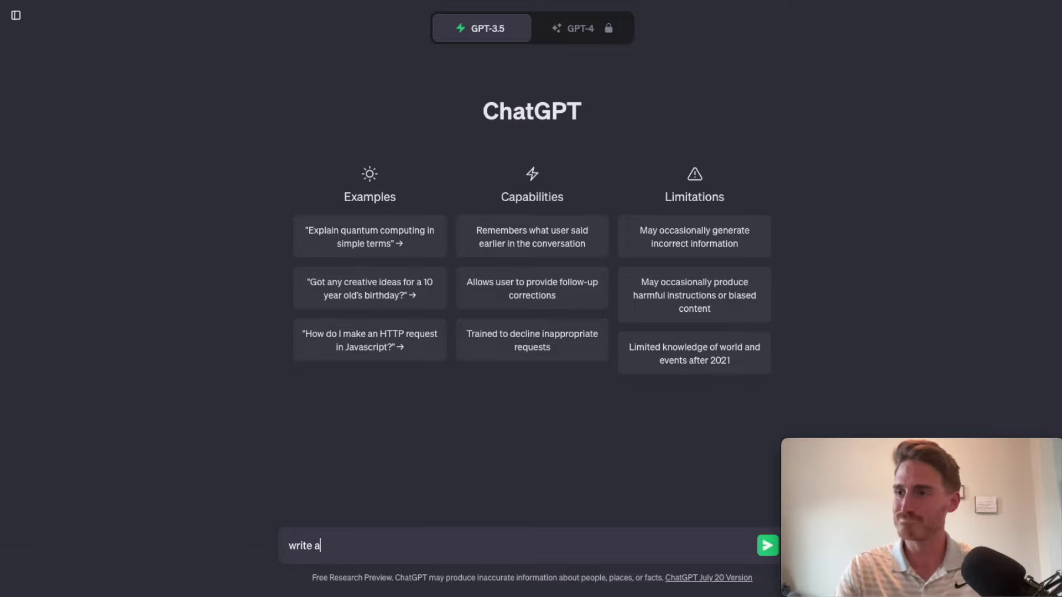
text( 50 word produc)
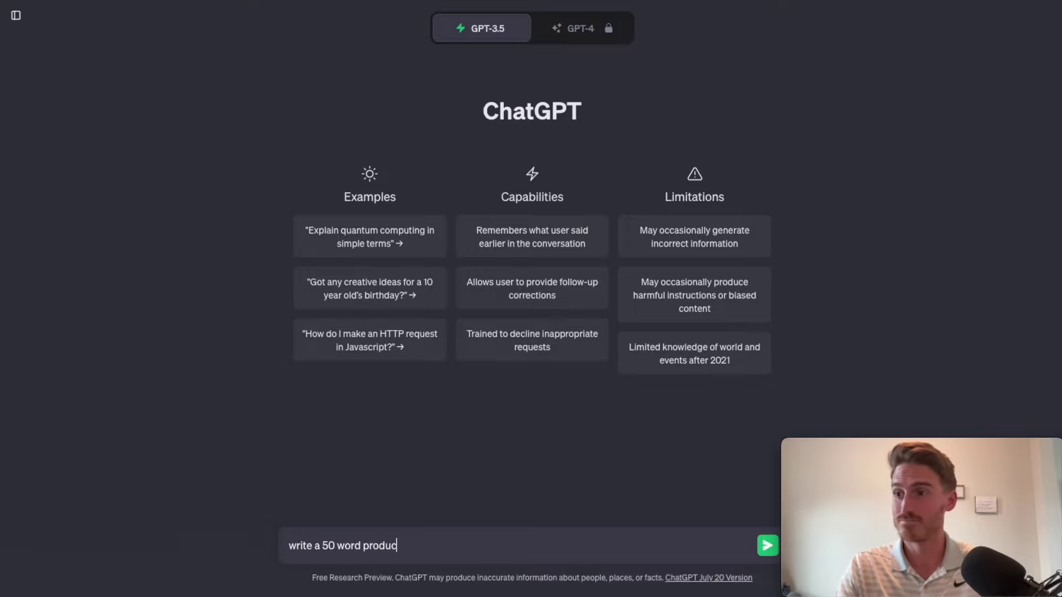
text(t description)
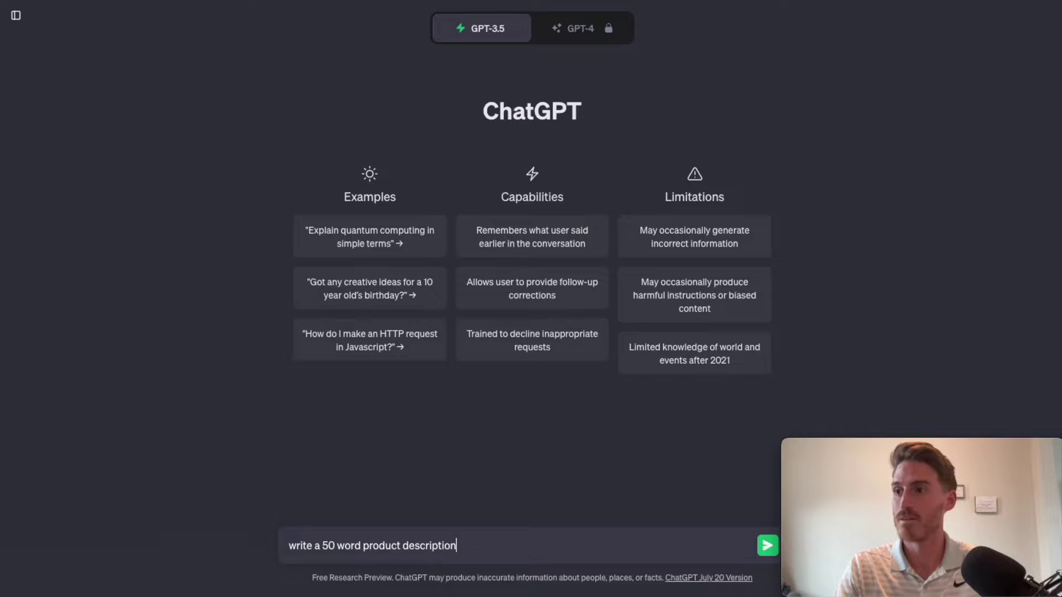
text( for )
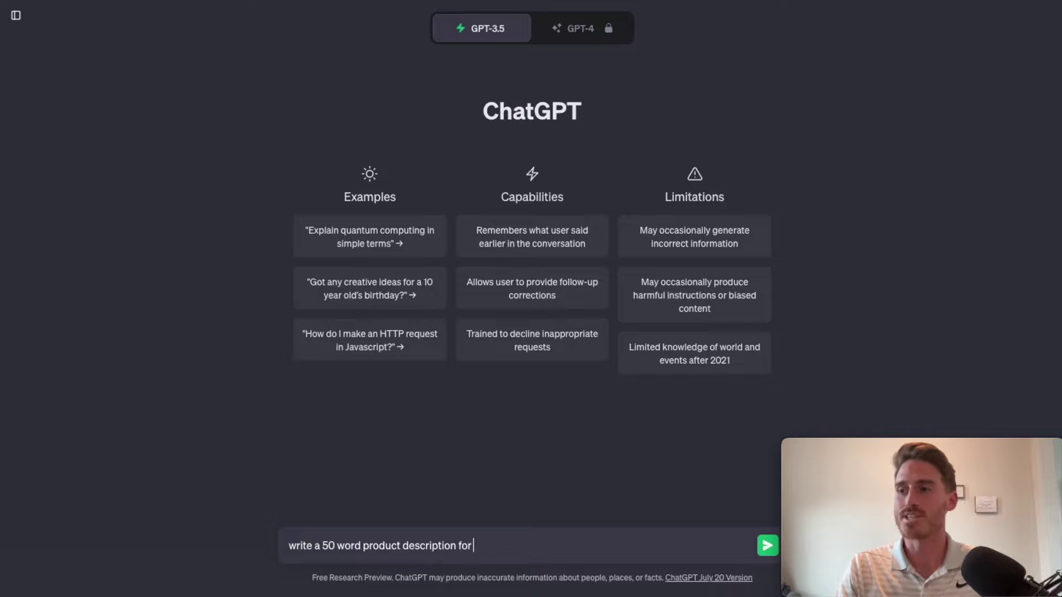
text(a cooler)
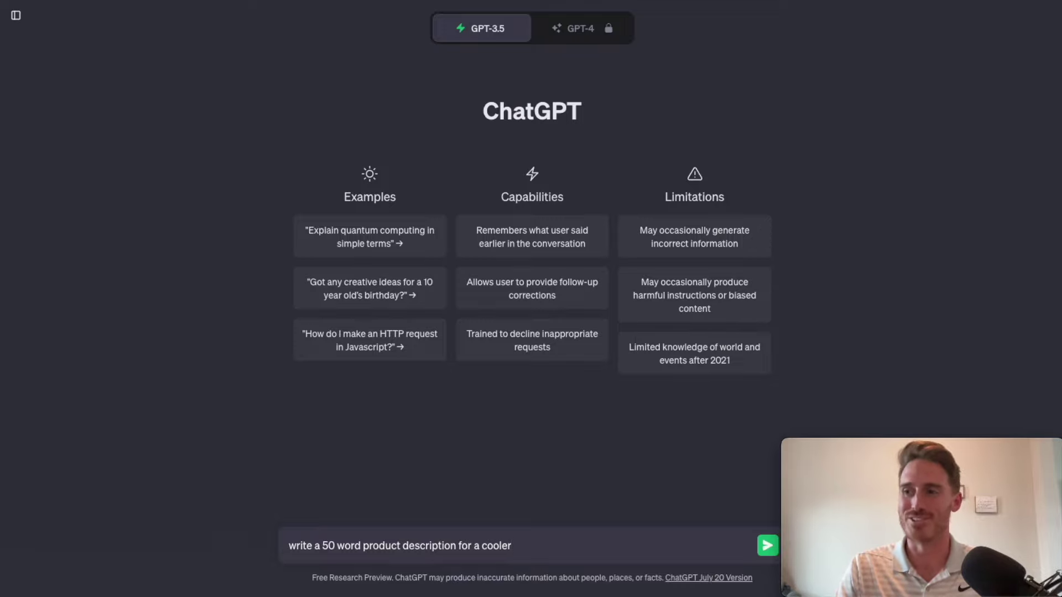
key(Return)
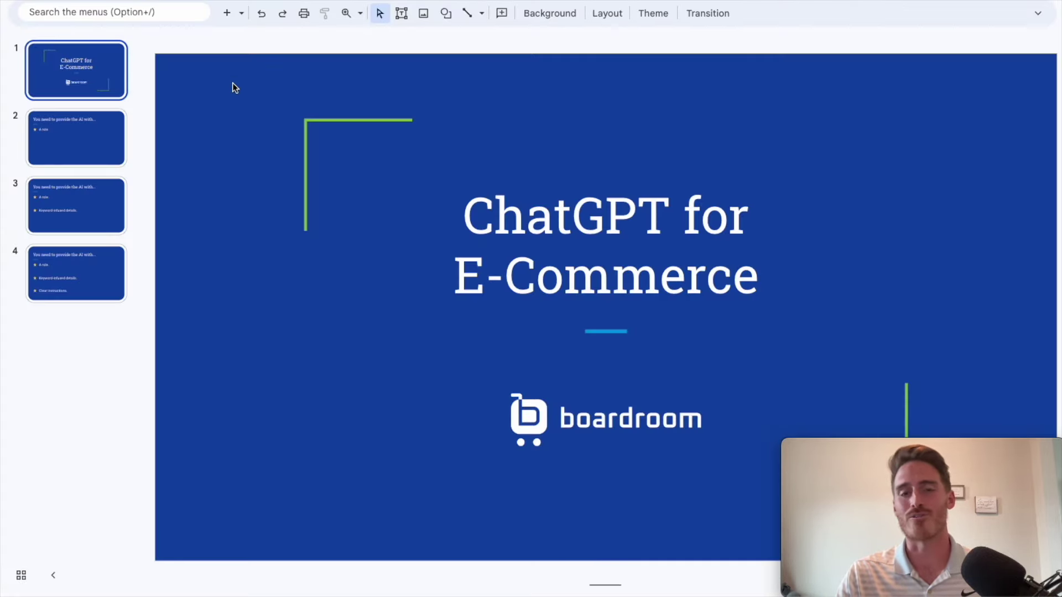
Show slides 2, 3 and 4 on role, keyword-infused details and clear instructions
click(95, 131)
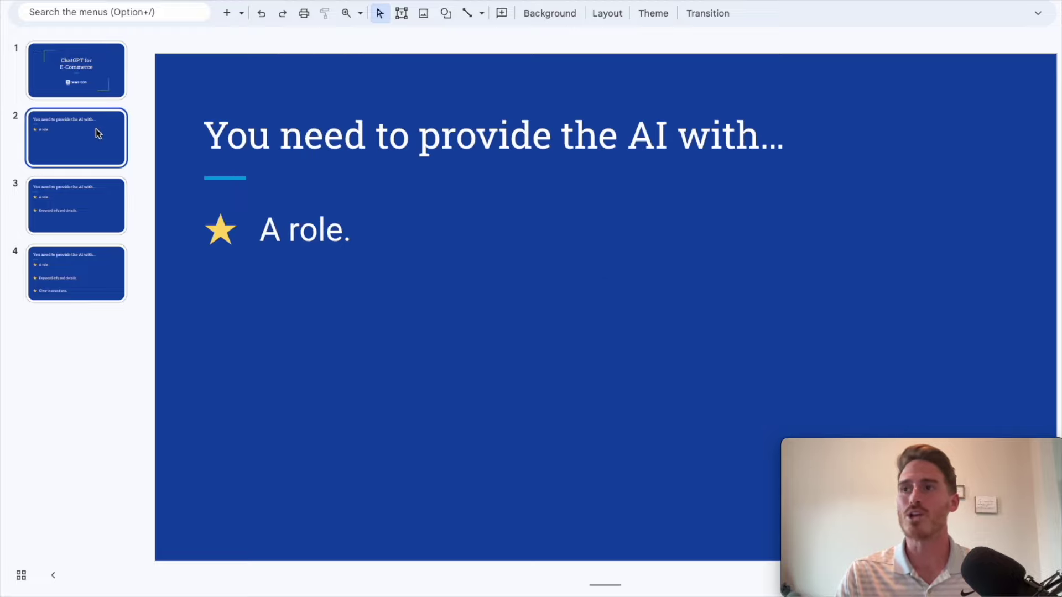
click(83, 207)
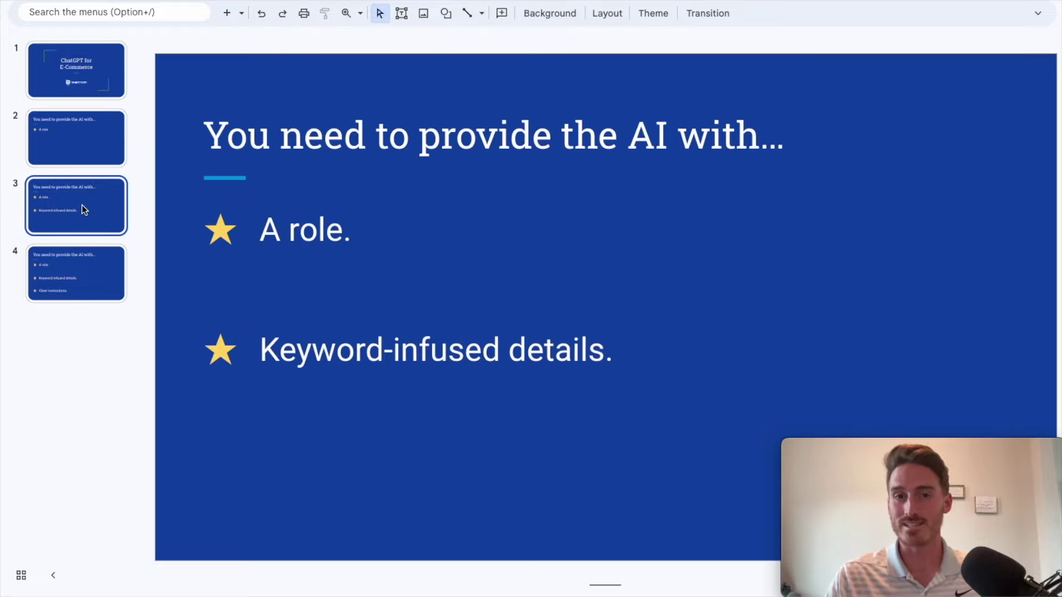
click(68, 276)
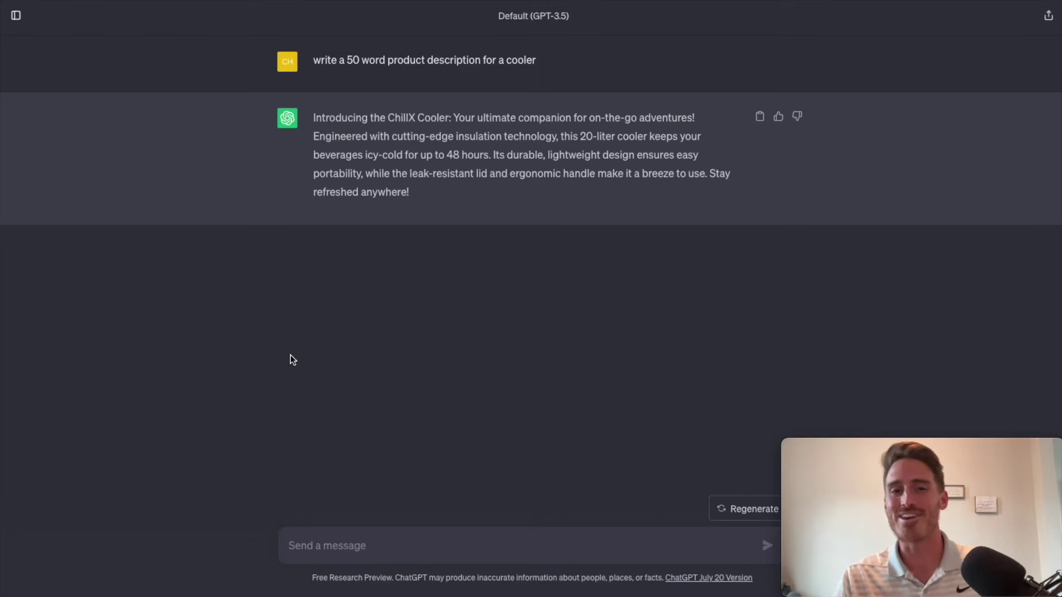
Type 'Pretend you are a digital marketing expert and a camping expert.', correcting 'digital' and 'marketing'
click(370, 546)
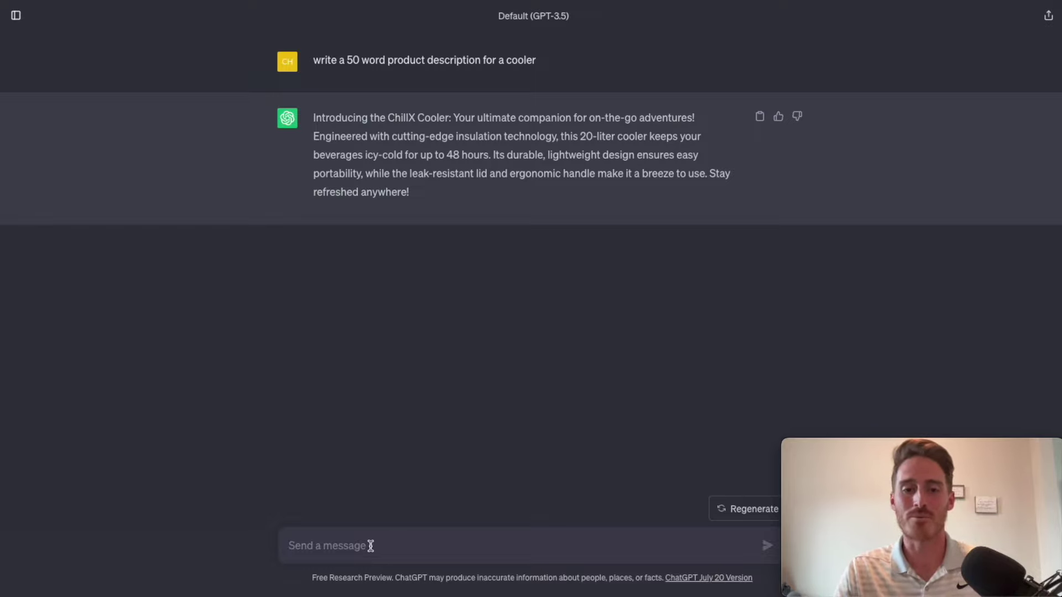
text(Pretend you are)
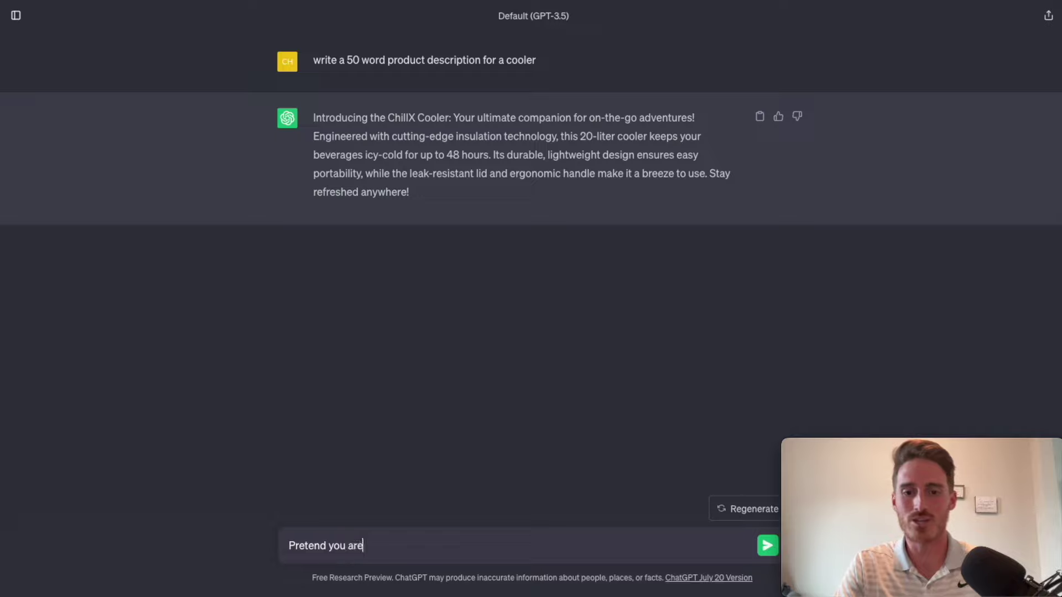
text( a digta)
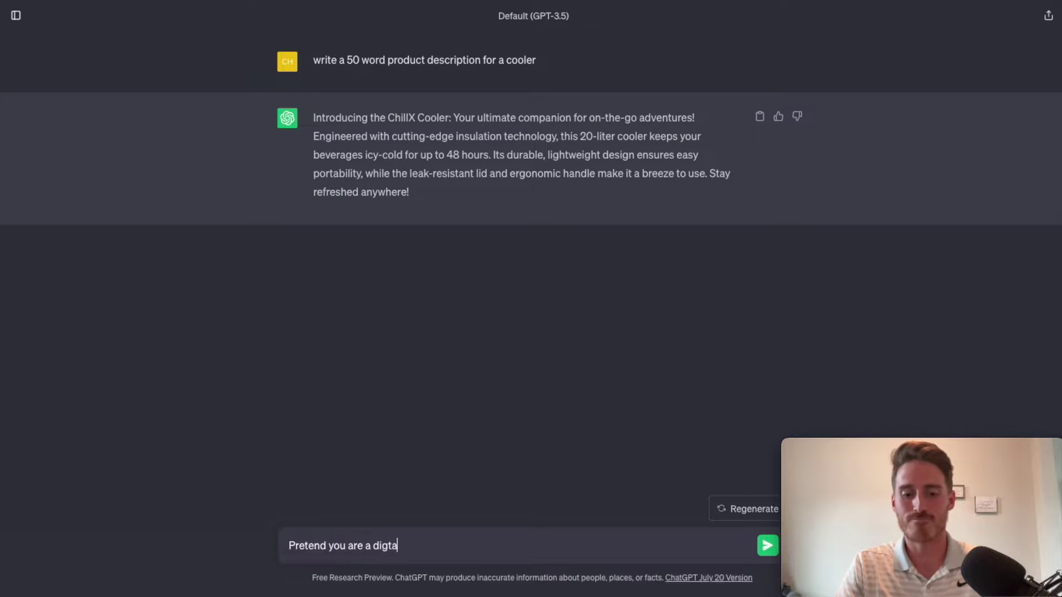
text(l markting exper)
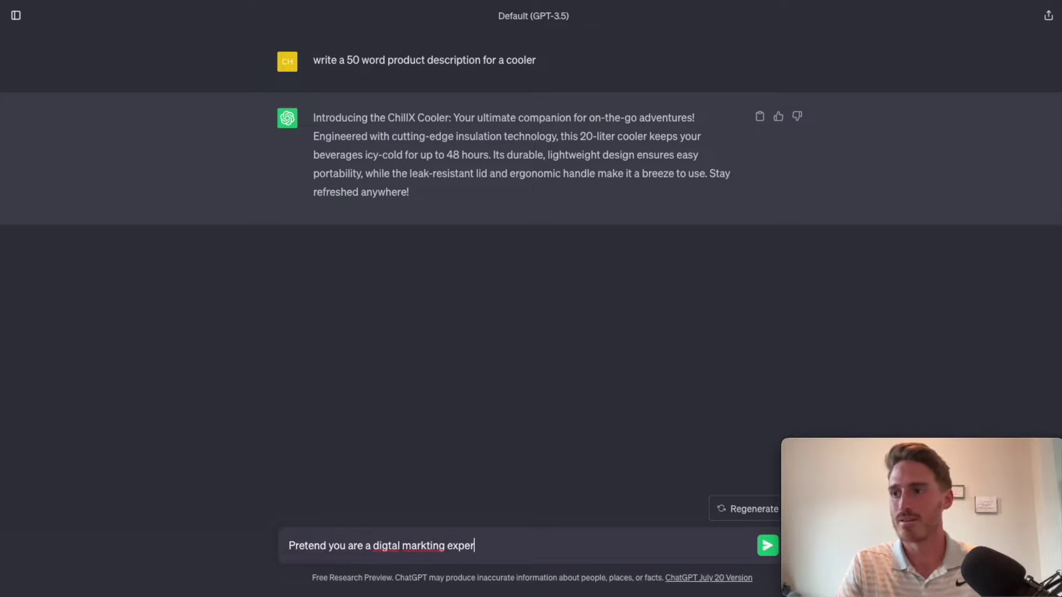
text(t)
double_click(386, 546)
text(d)
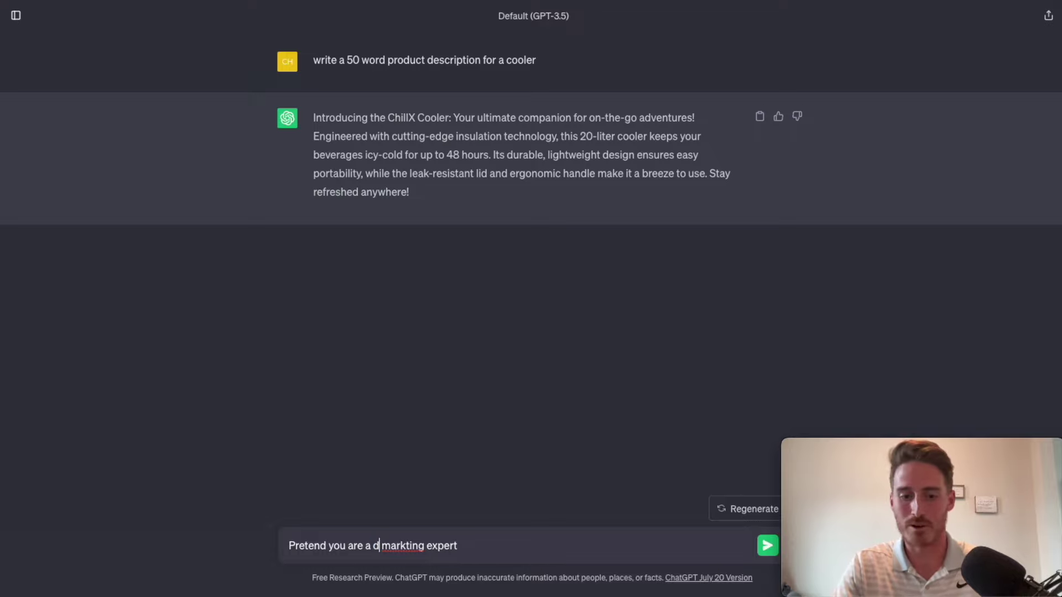
text(igital)
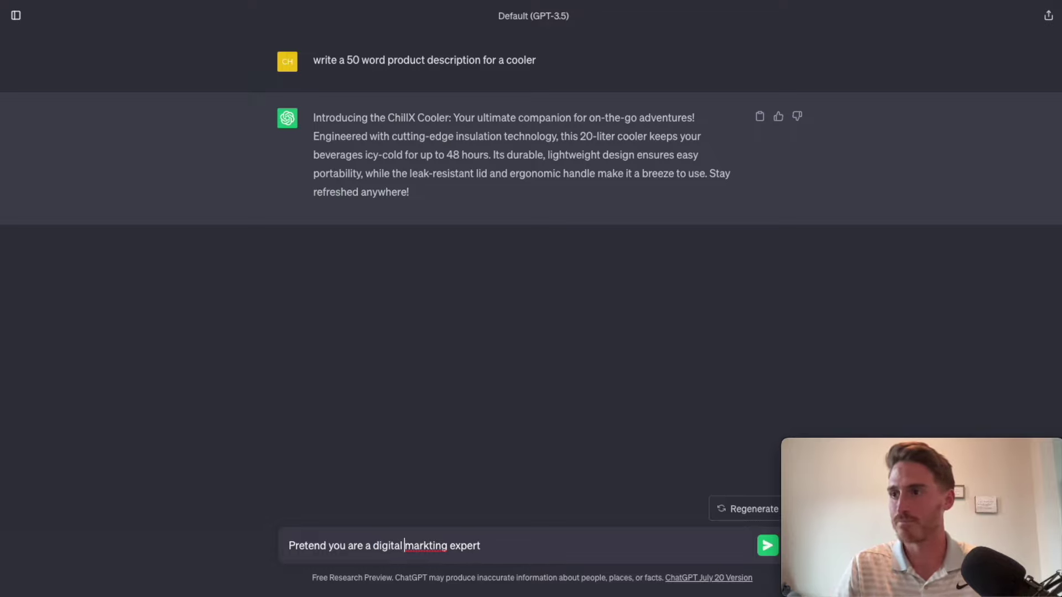
double_click(426, 546)
text(marketing)
click(486, 546)
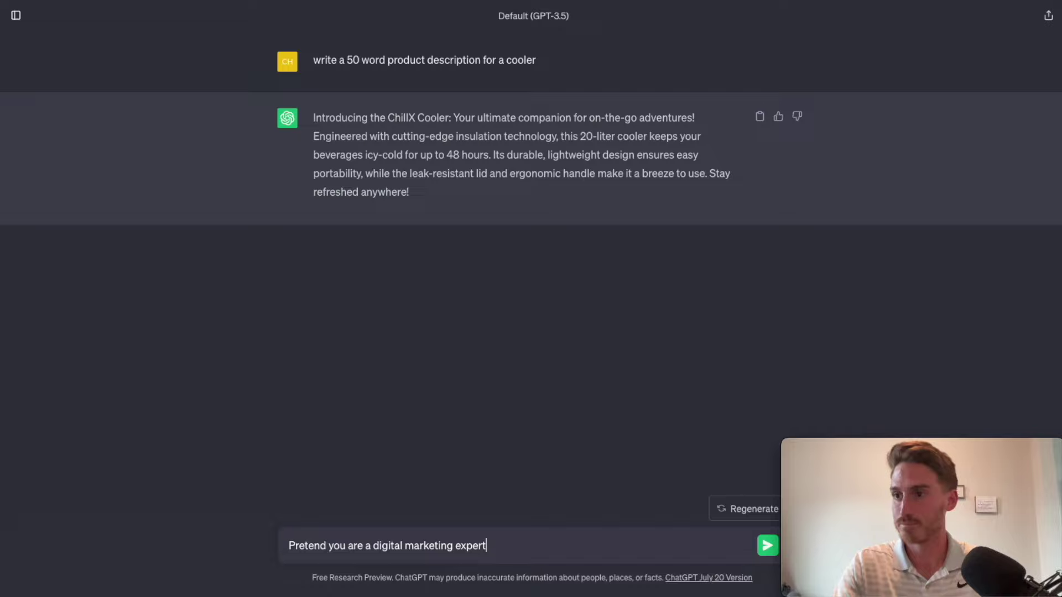
text(and )
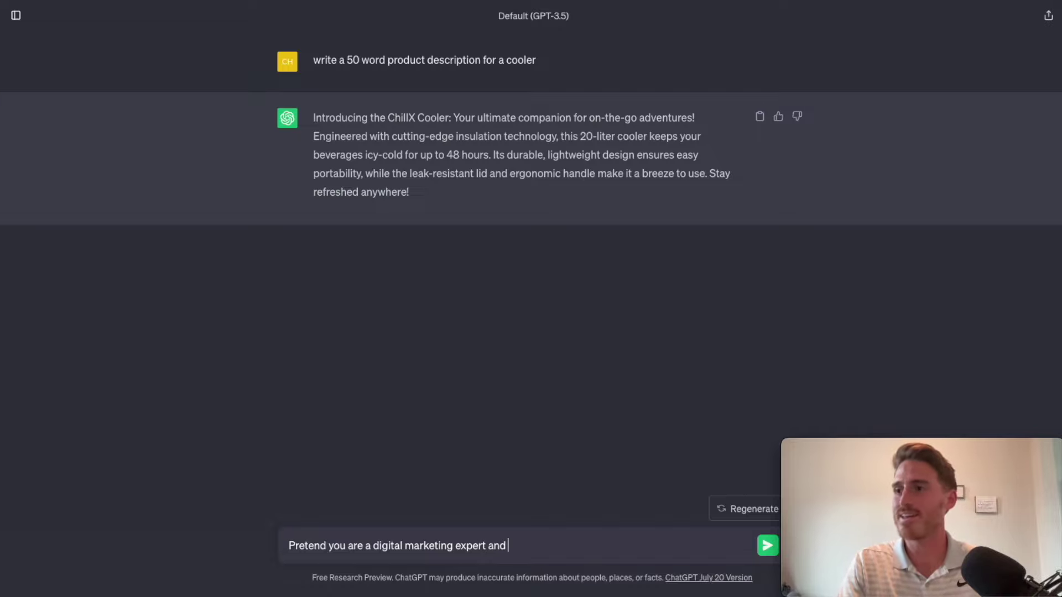
text(a camping )
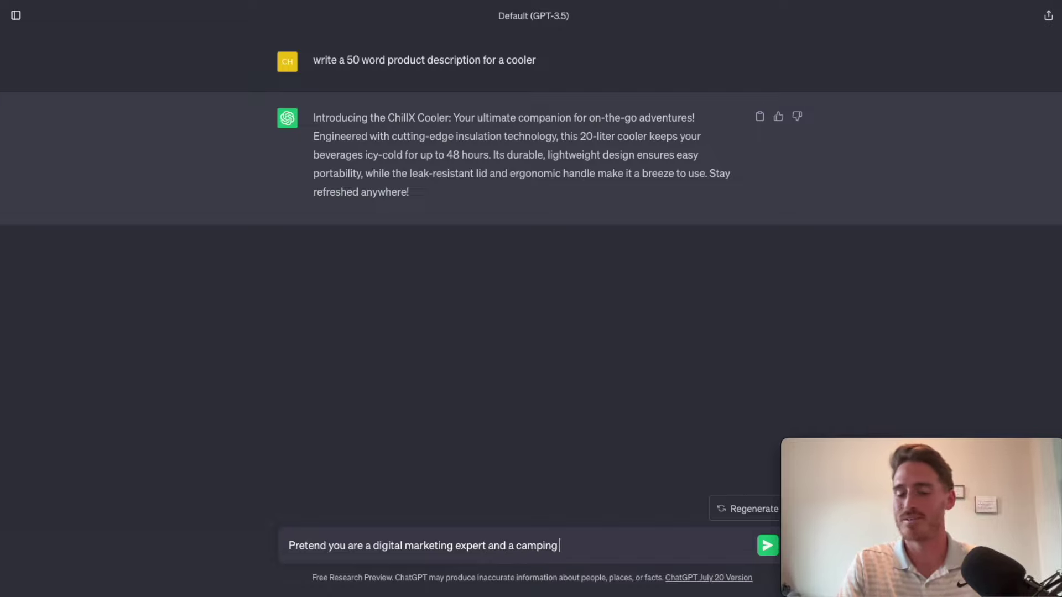
text(expert.)
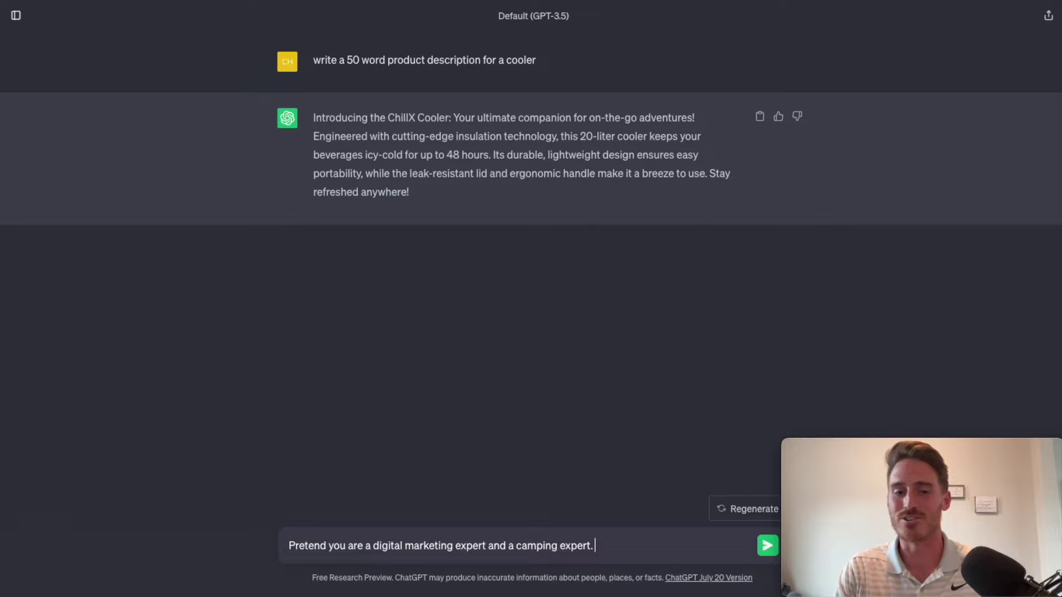
Describe the solar powered cooler's audience: US men and women aged 25-50 into camping and hiking
text(I'm selling a solar)
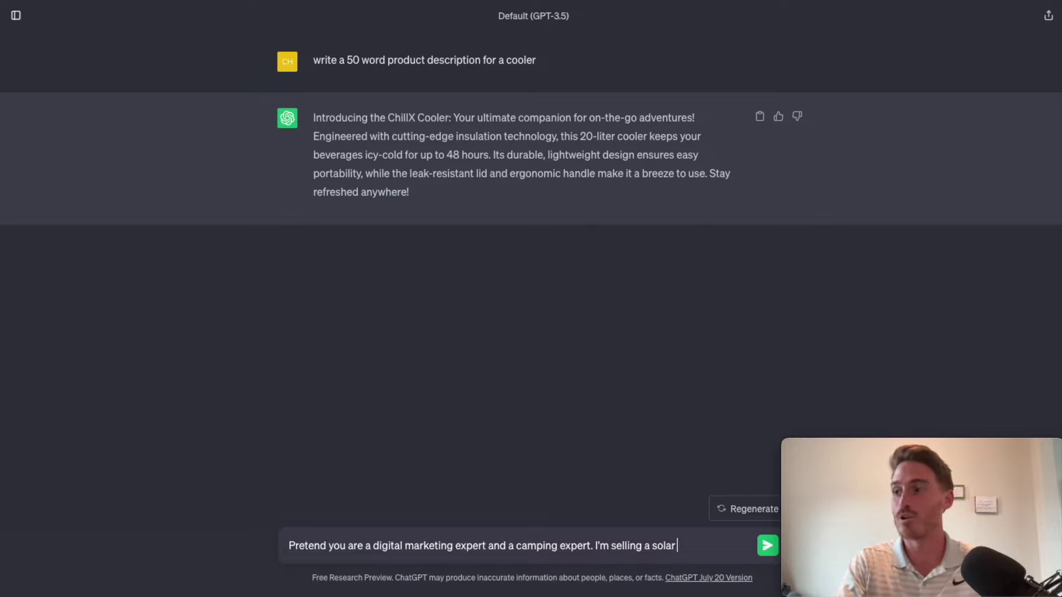
text( powered cooler for my online brand. We're targeting US based mena dn women)
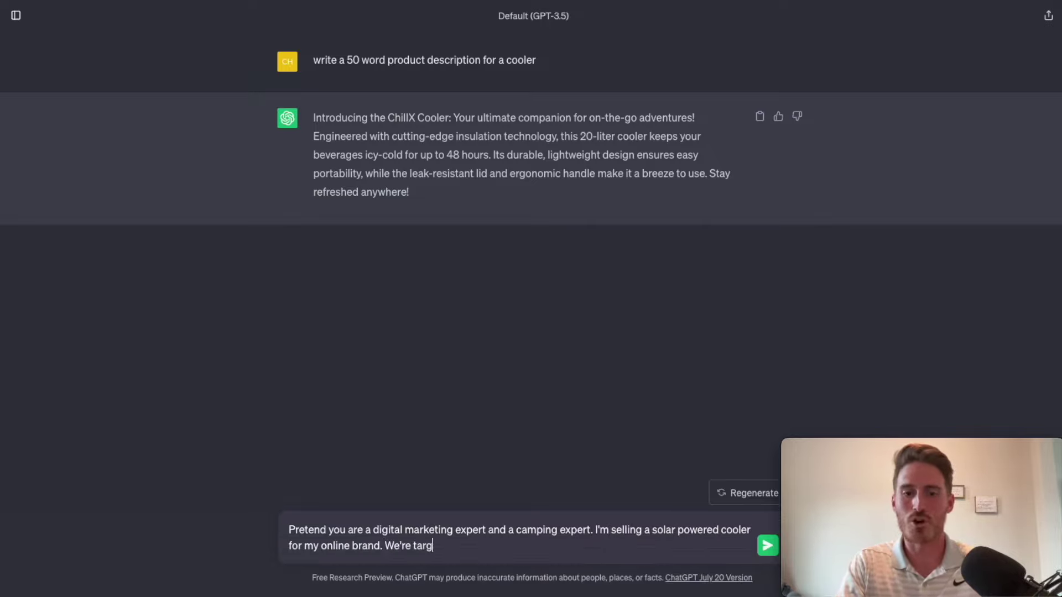
key(BackSpace)
key(BackSpace)
key(BackSpace)
key(BackSpace)
key(BackSpace)
key(BackSpace)
key(BackSpace)
key(BackSpace)
key(BackSpace)
key(BackSpace)
key(BackSpace)
key(BackSpace)
key(BackSpace)
text(men and women )
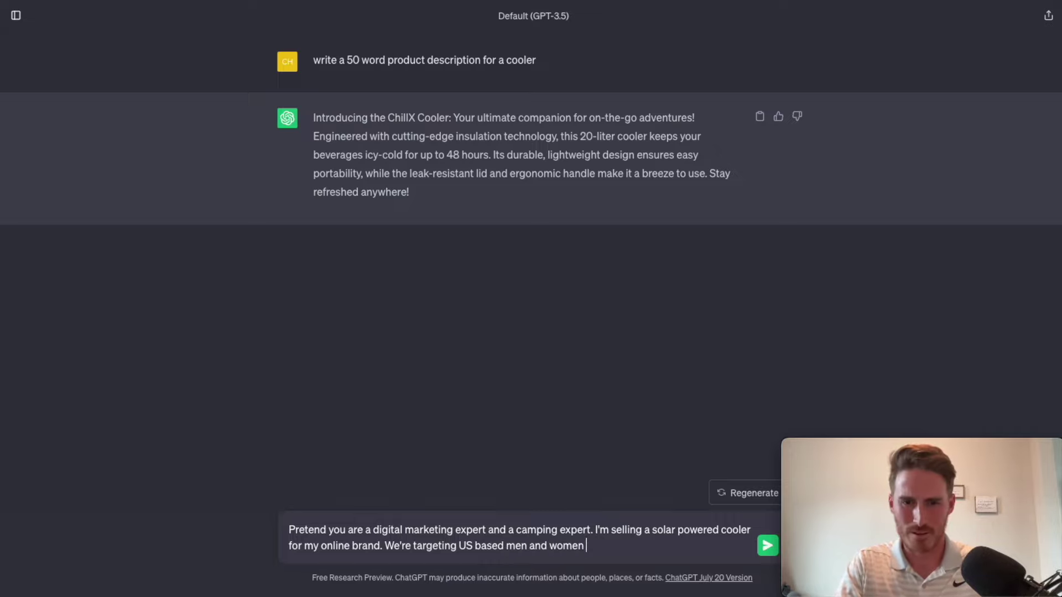
text(from ages 25-50 who aare interested in )
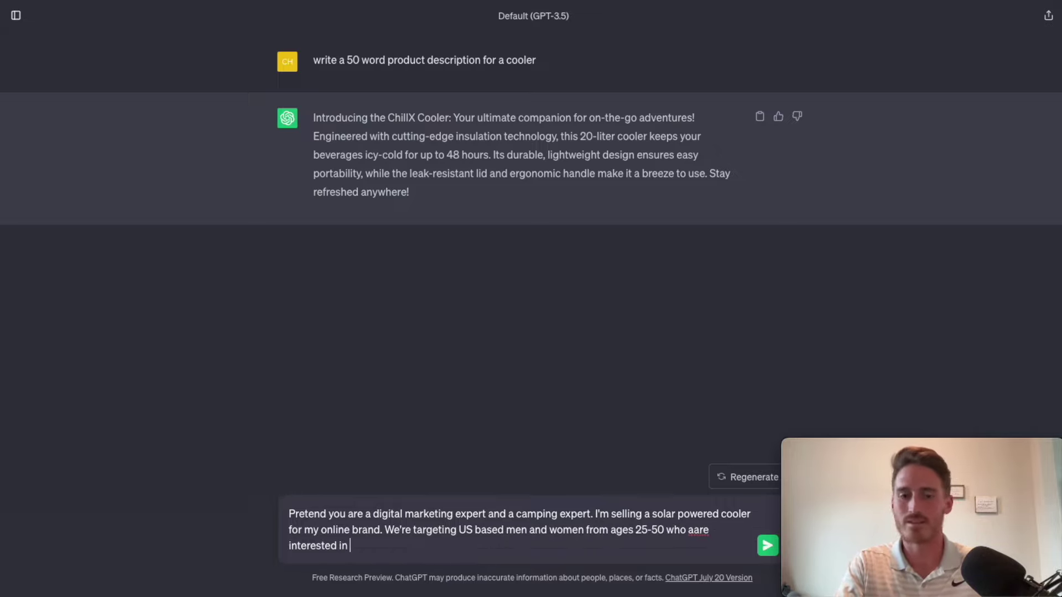
text(camping, hiking, and the great outdoors.)
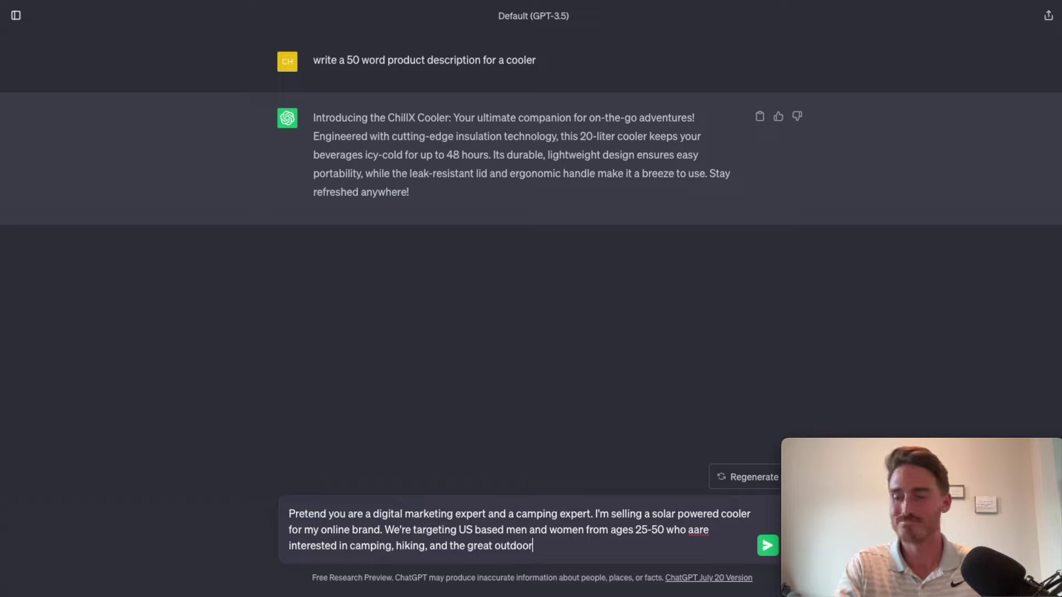
click(693, 530)
key(BackSpace)
click(587, 542)
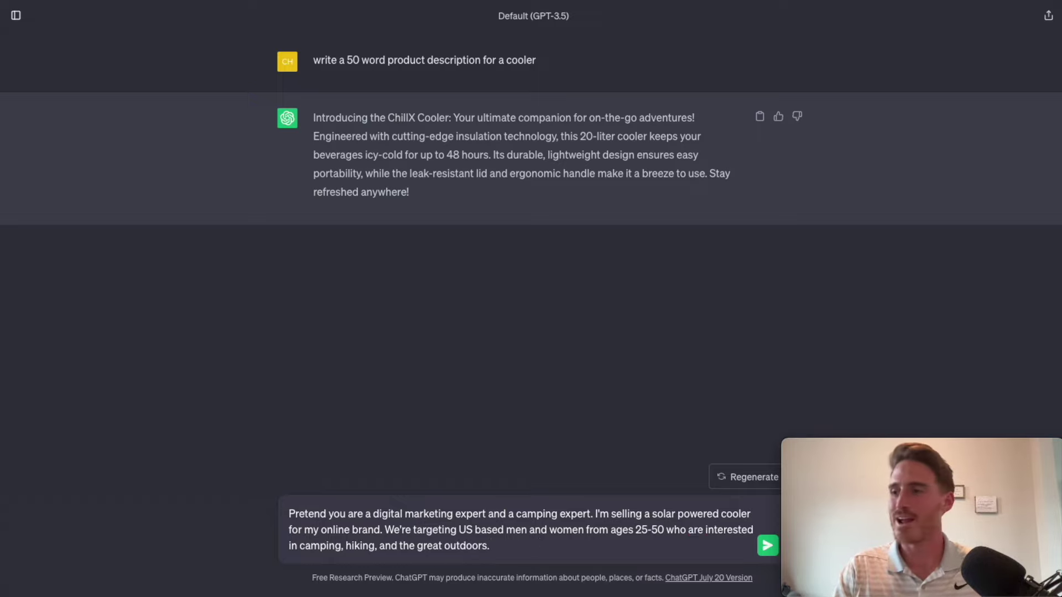
Add the brand name My Solar Camp and the key features: solar powered, high storage capacity
text(My brand)
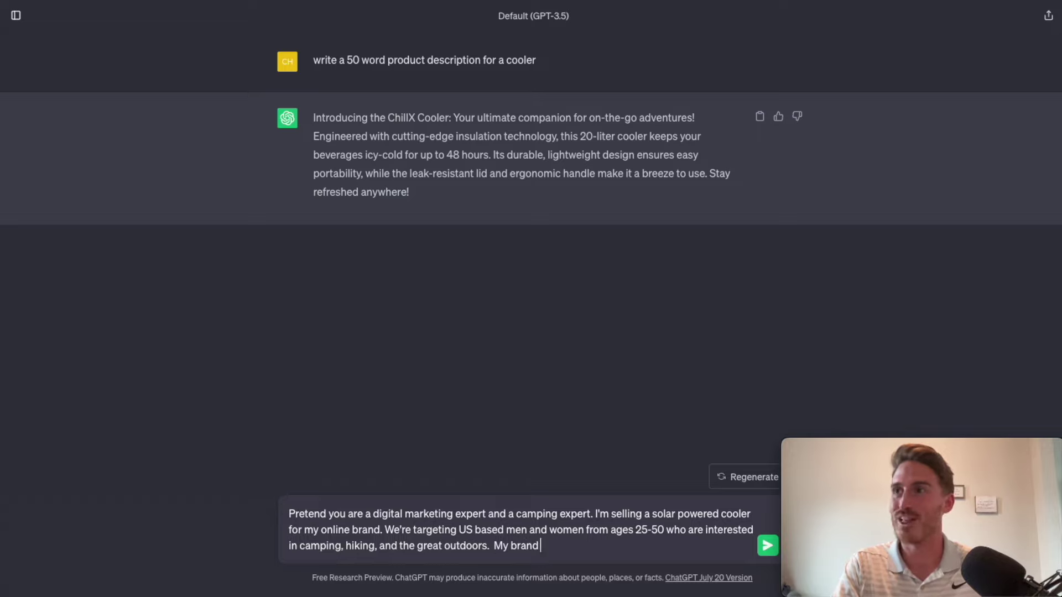
text( name)
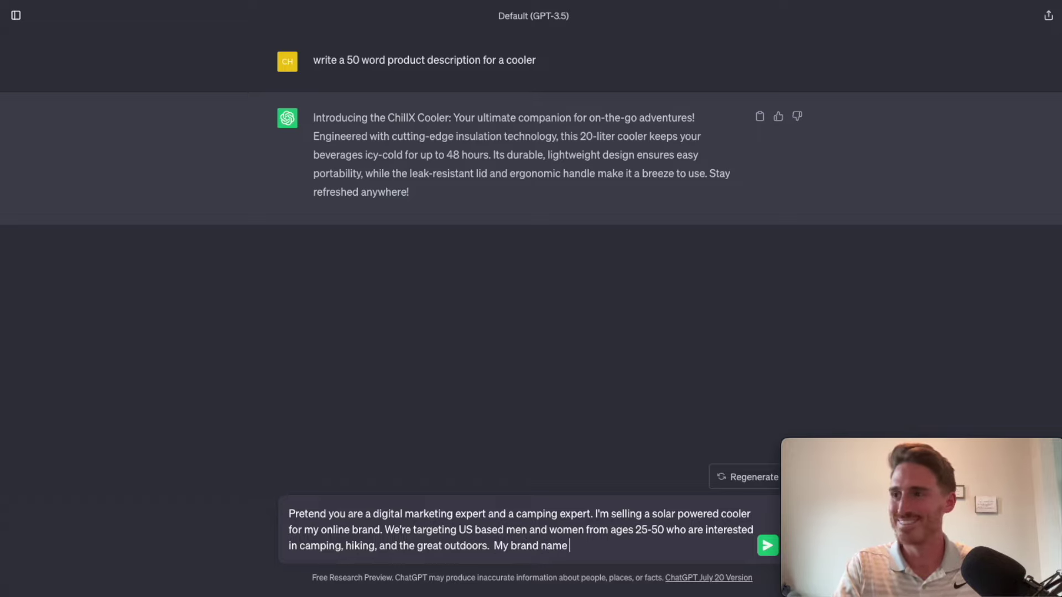
text( is Solar Camp)
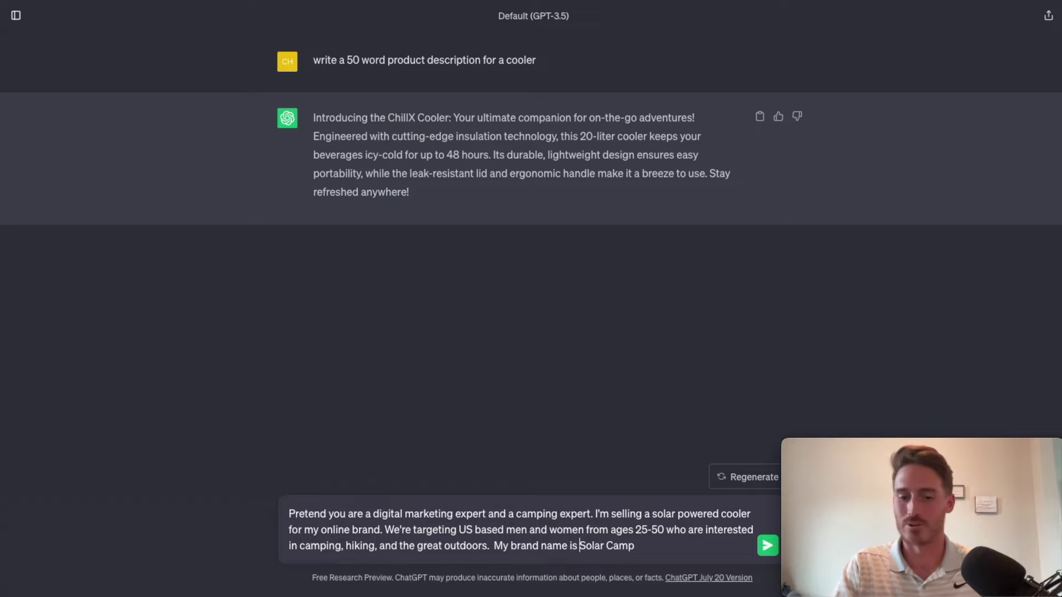
text(My)
click(652, 545)
text(.)
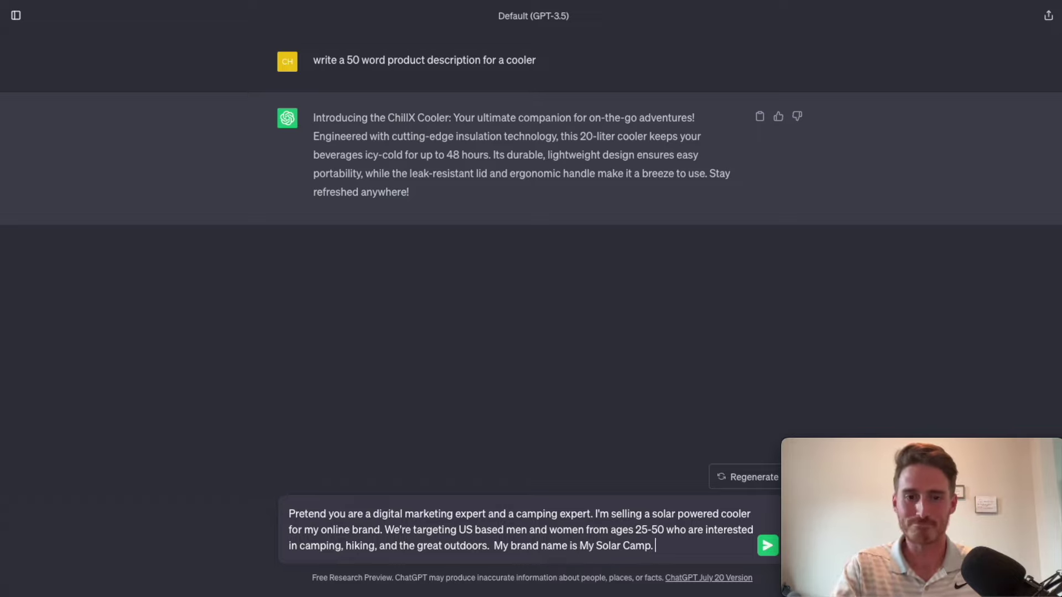
text( They key features)
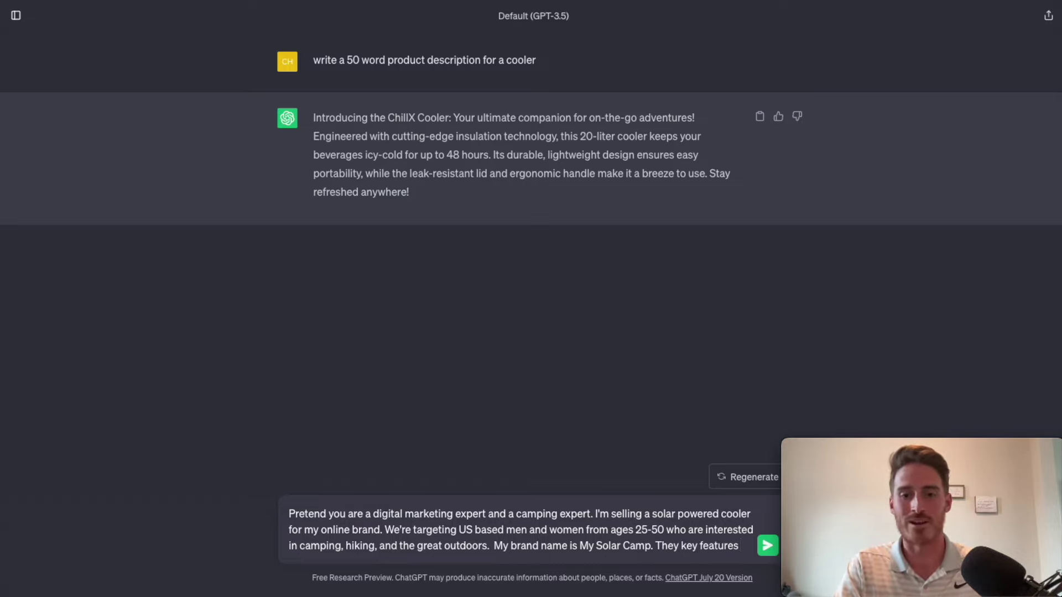
text( are that it is solar powered,)
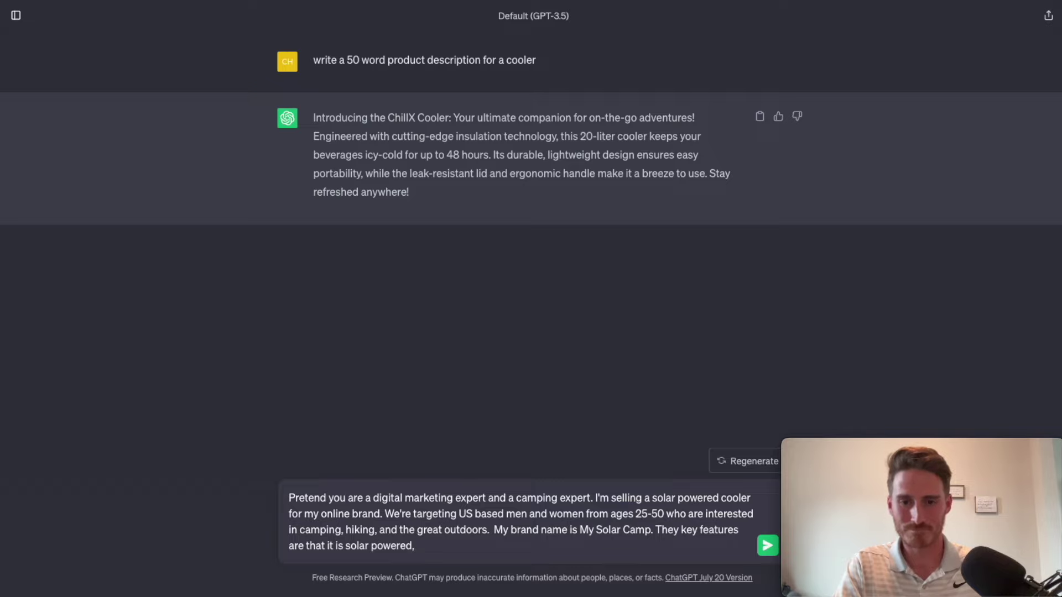
text( has high storage capacity, and can help to)
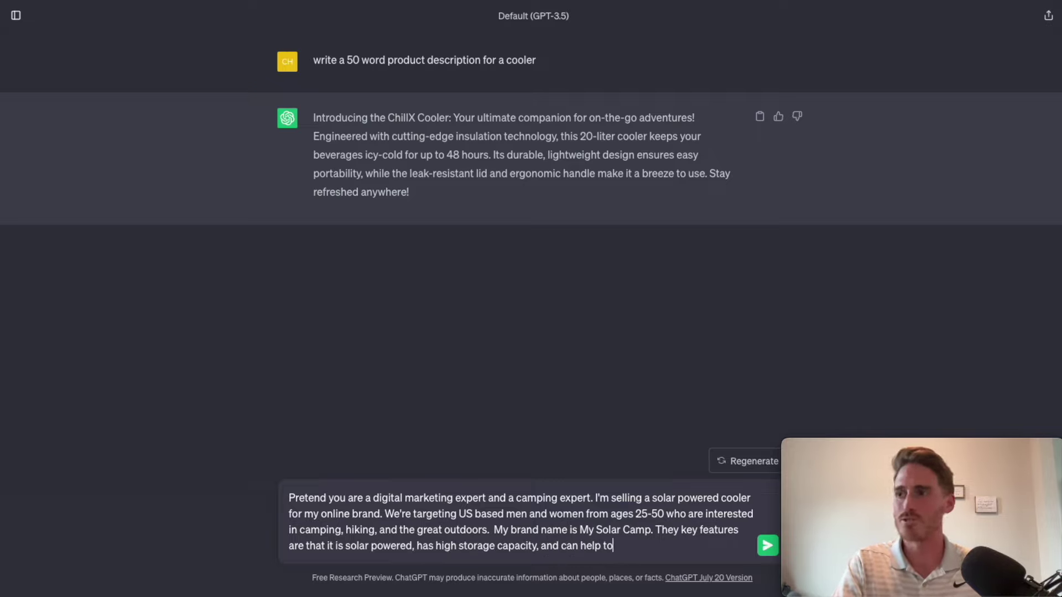
text( alleviate the stress of having to plan out food/beverages )
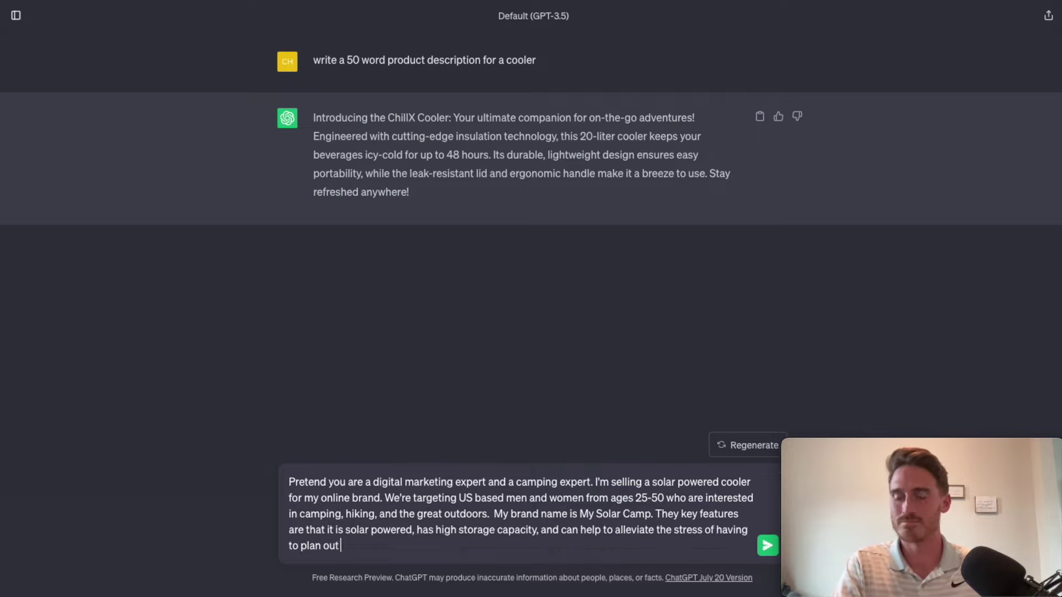
text(for your camping trip.)
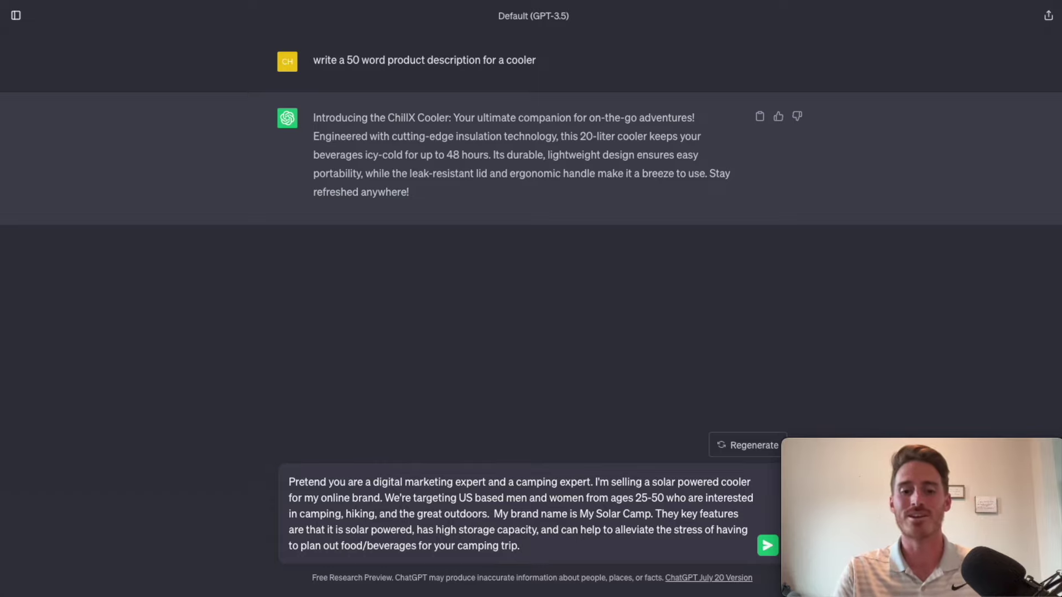
Request an energetic product description of about 75 words and send the prompt
text(Write a produ)
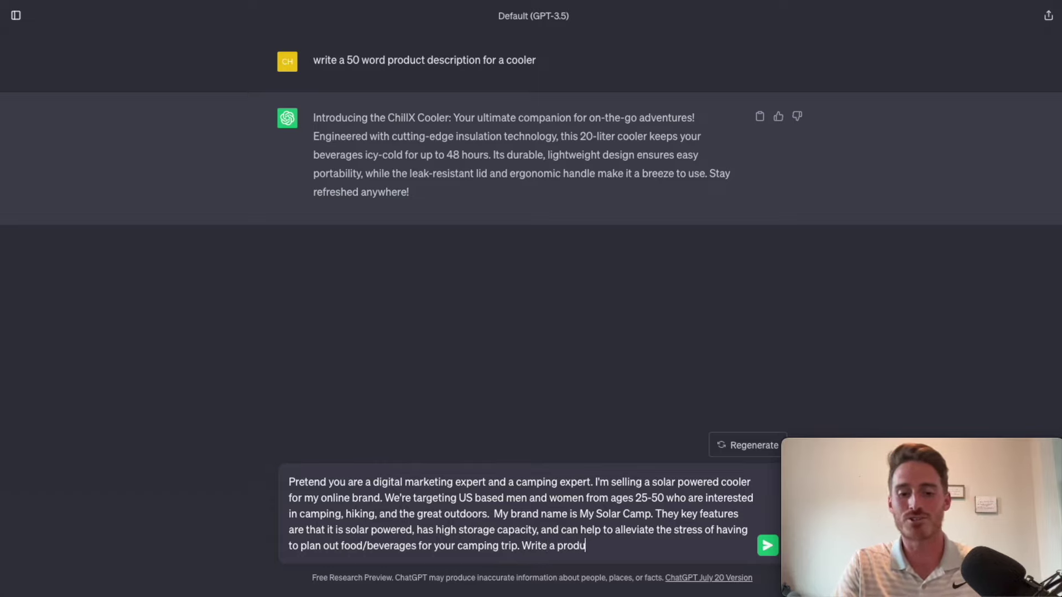
text(ct desc)
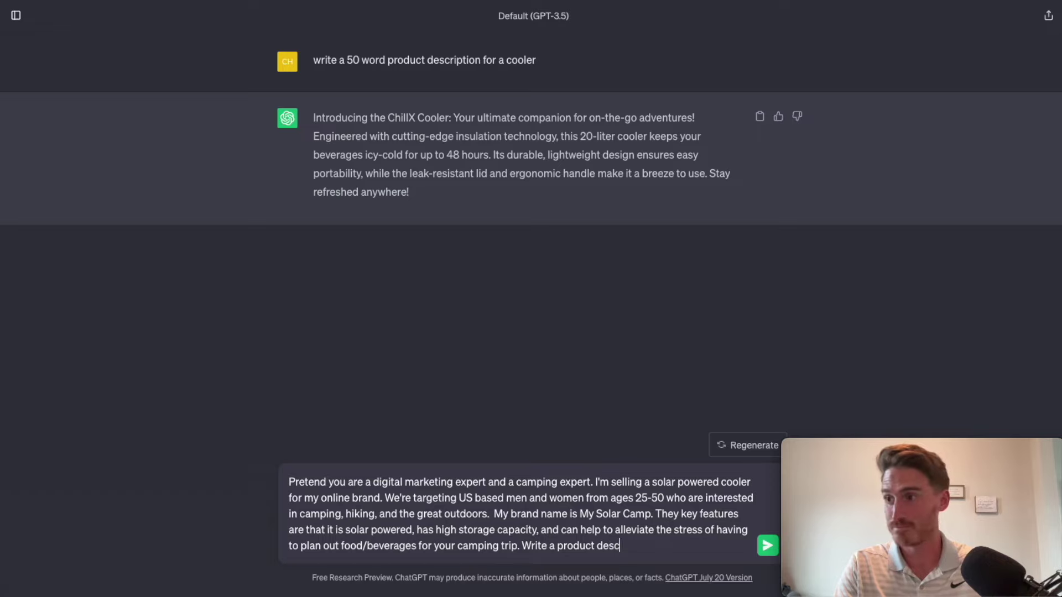
text(ription for this product)
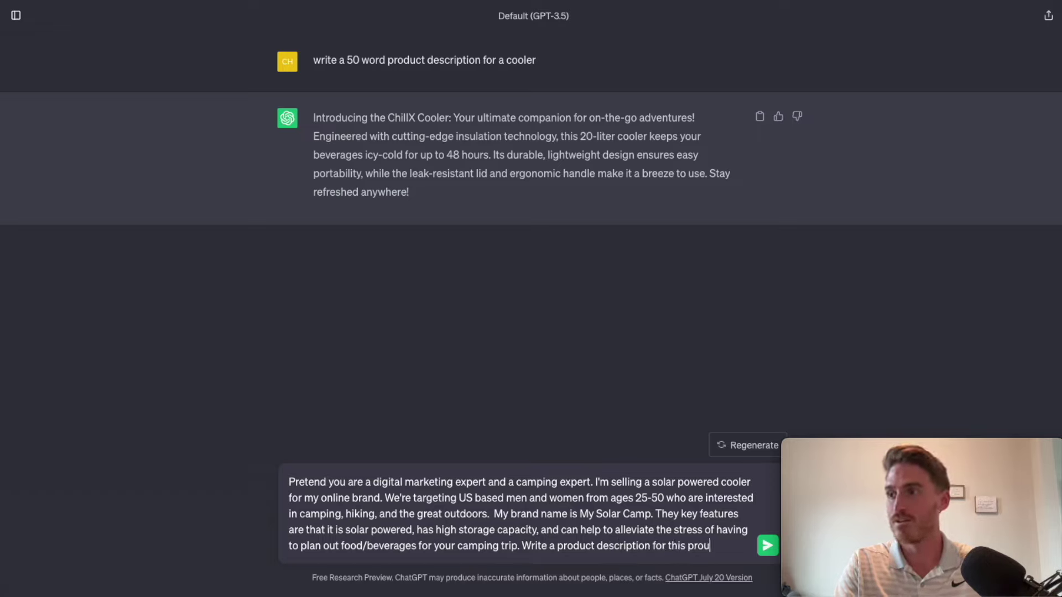
text(.)
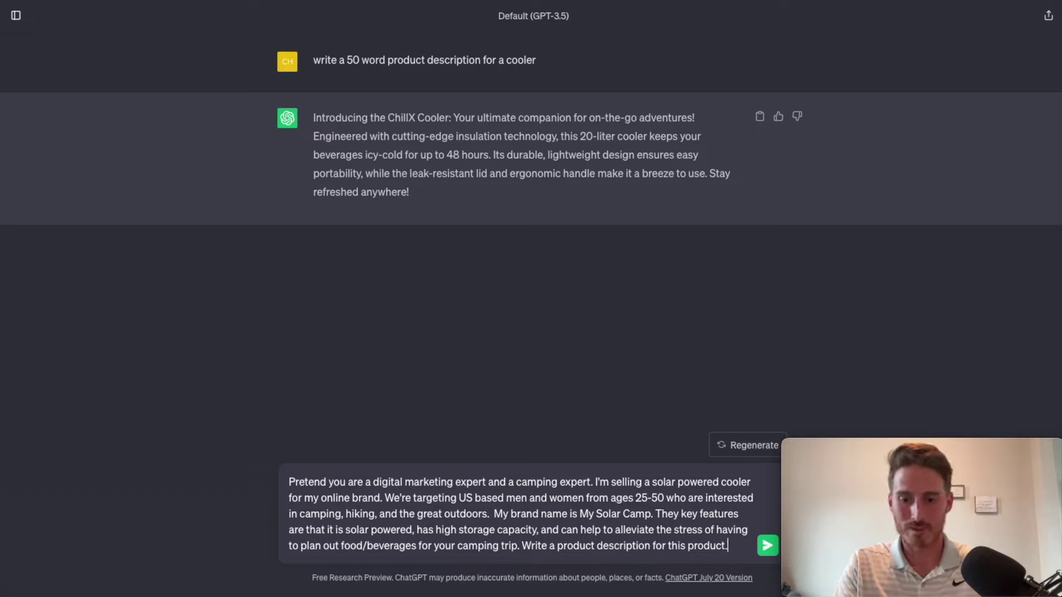
text( Use an energetic tone.)
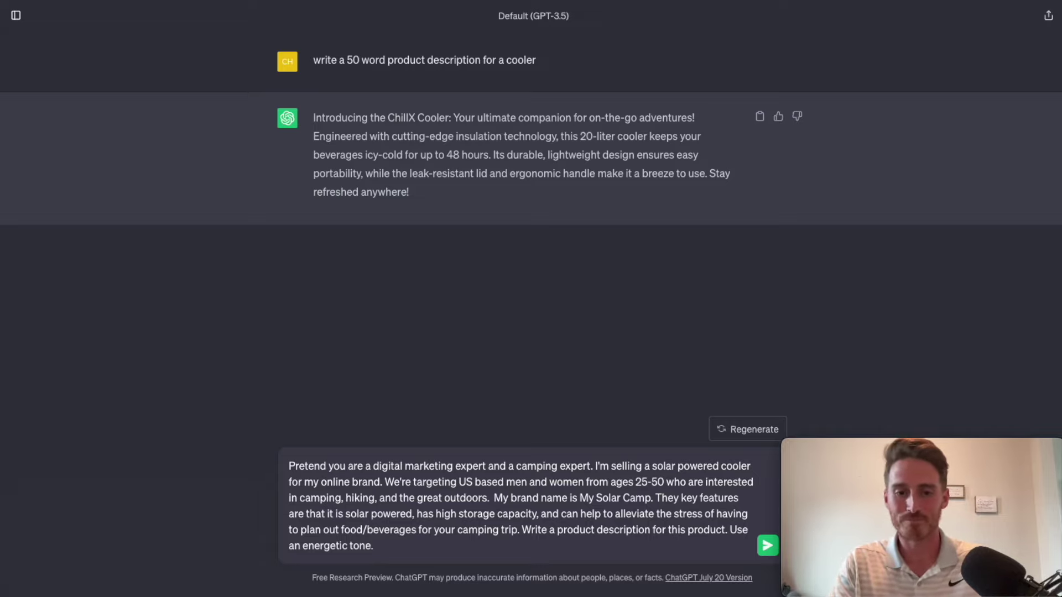
text(Mak)
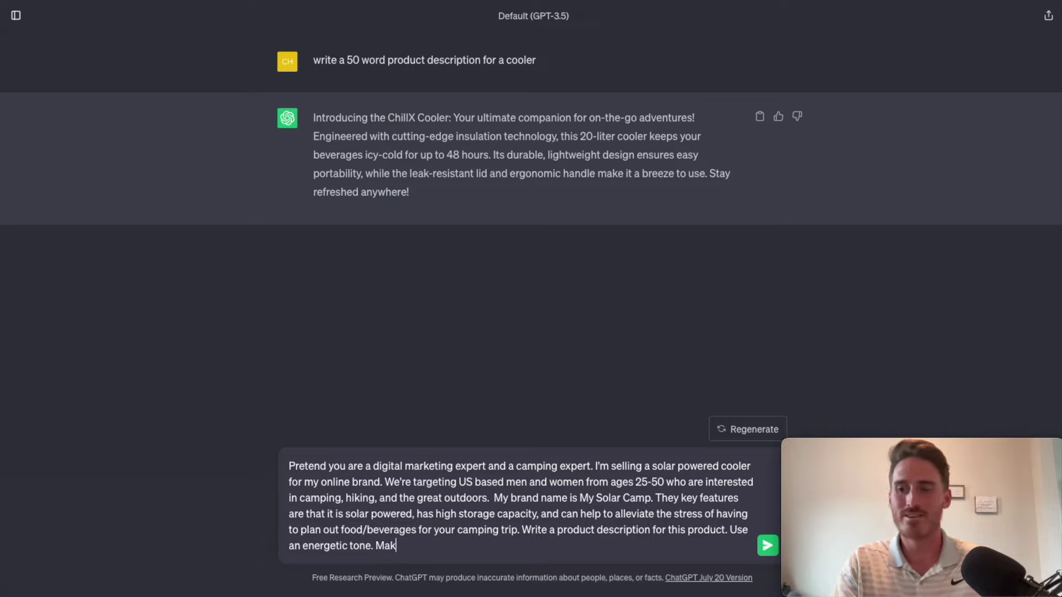
text(e the description abo)
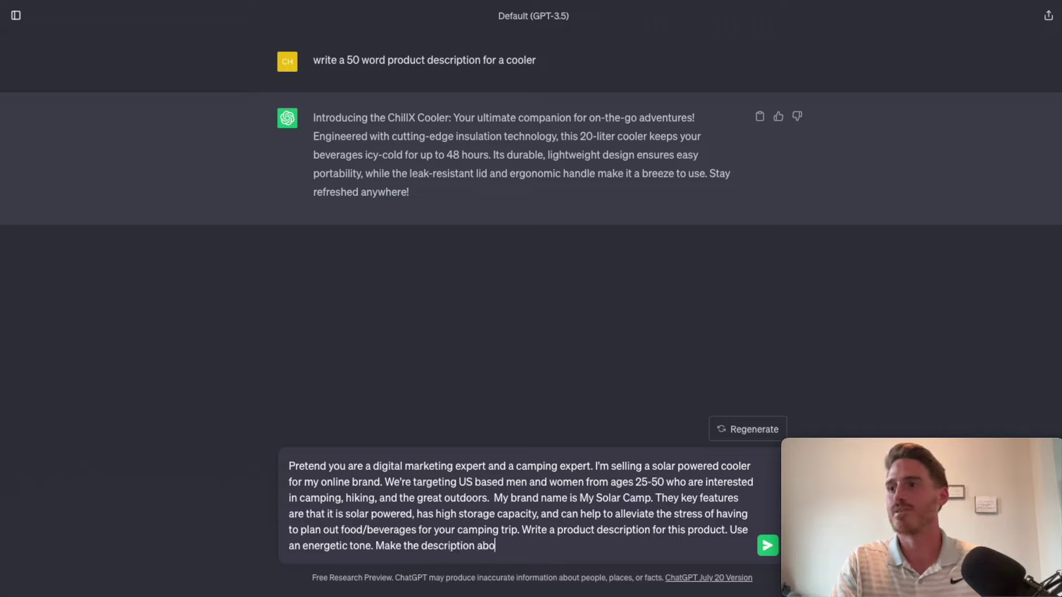
text(ut 5)
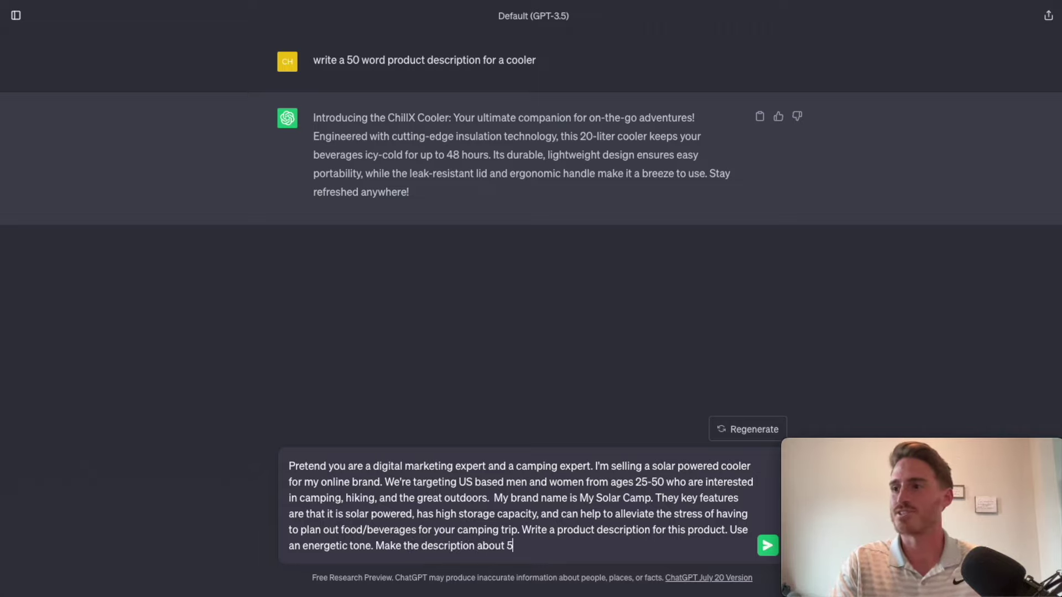
key(BackSpace)
text(75 words.)
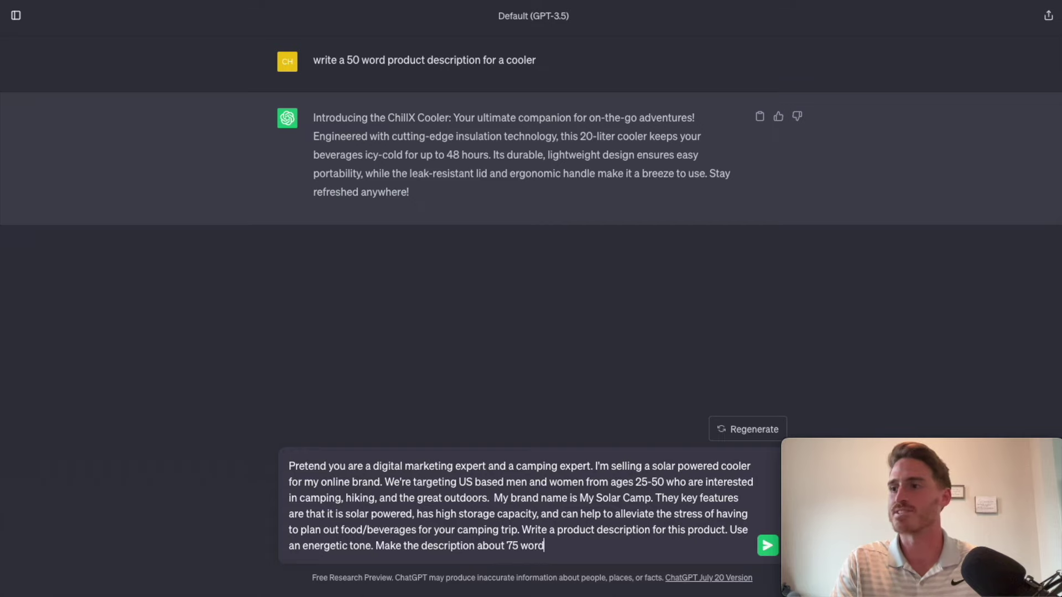
click(766, 547)
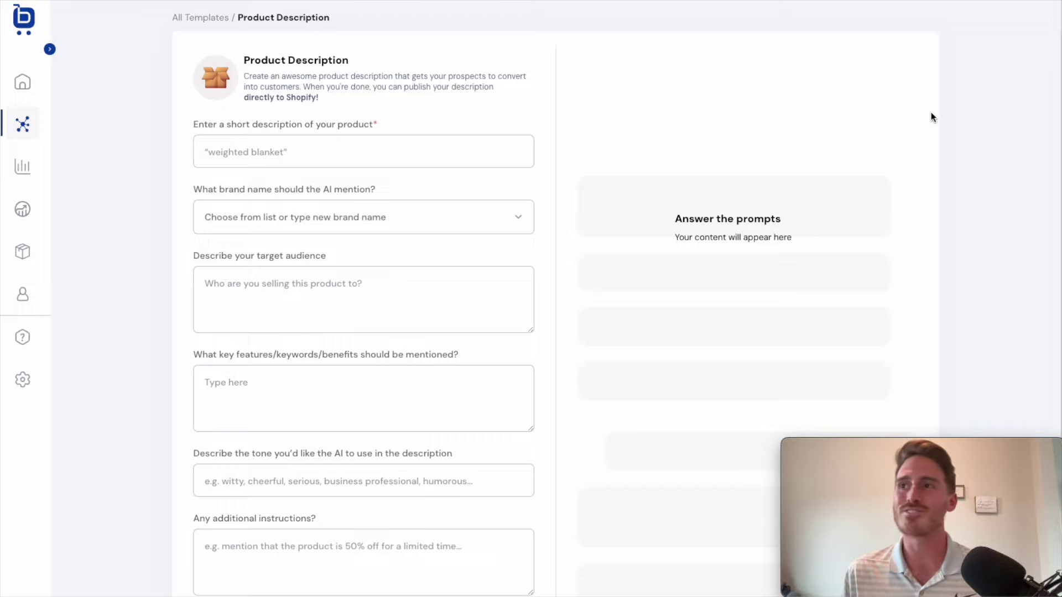
Scroll down Boardroom's Product Description form to view its unfilled prompts
scroll(136, 220, down, 2)
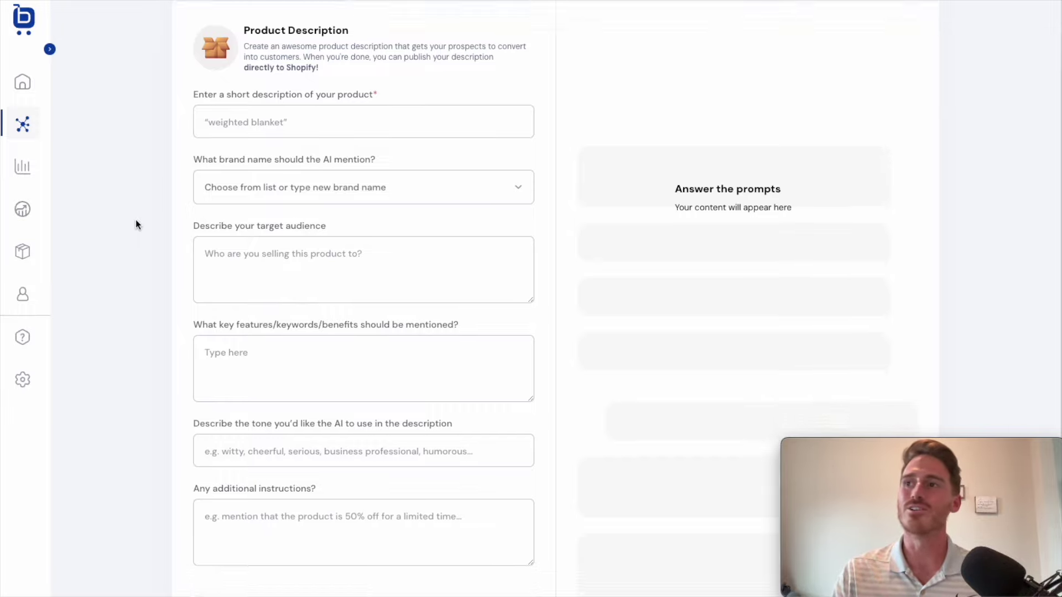
scroll(136, 220, down, 2)
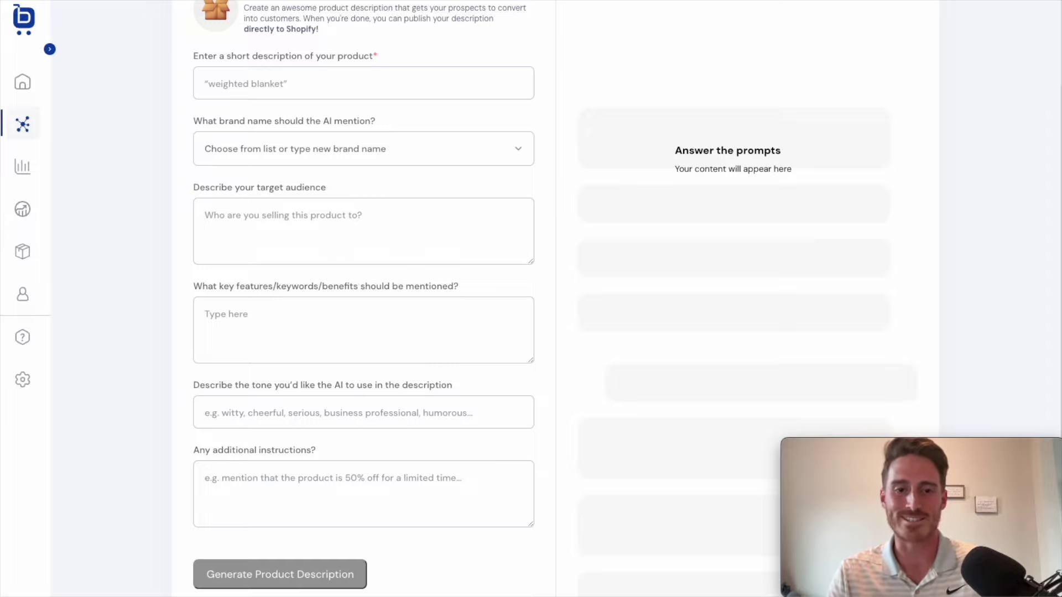
Paste the cooler's product, key features and target audience text and select the My Solar Camp brand
text(I am selling a solar powered cooler for my online brand.)
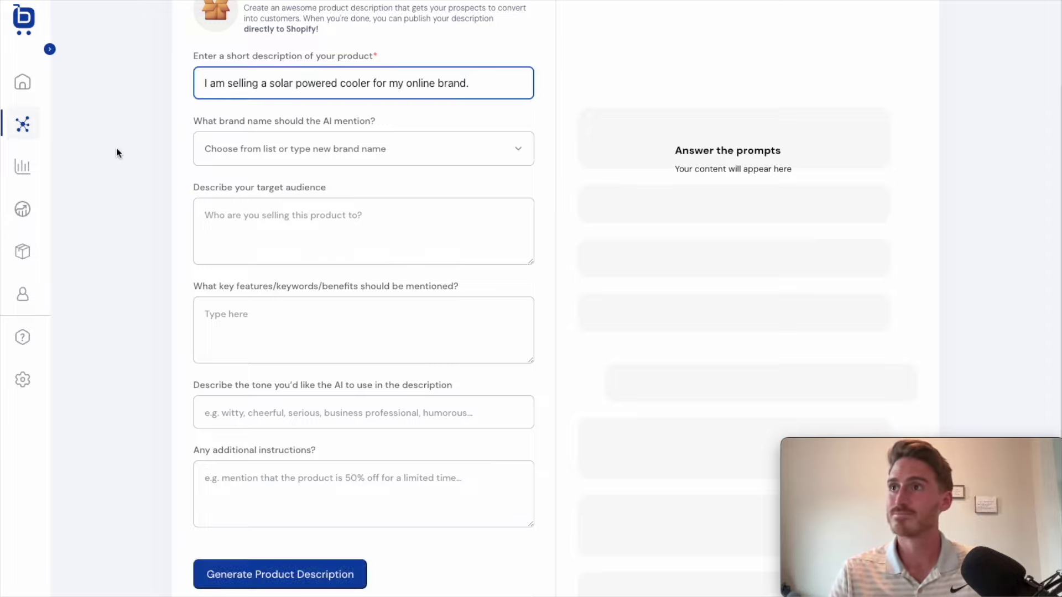
click(178, 82)
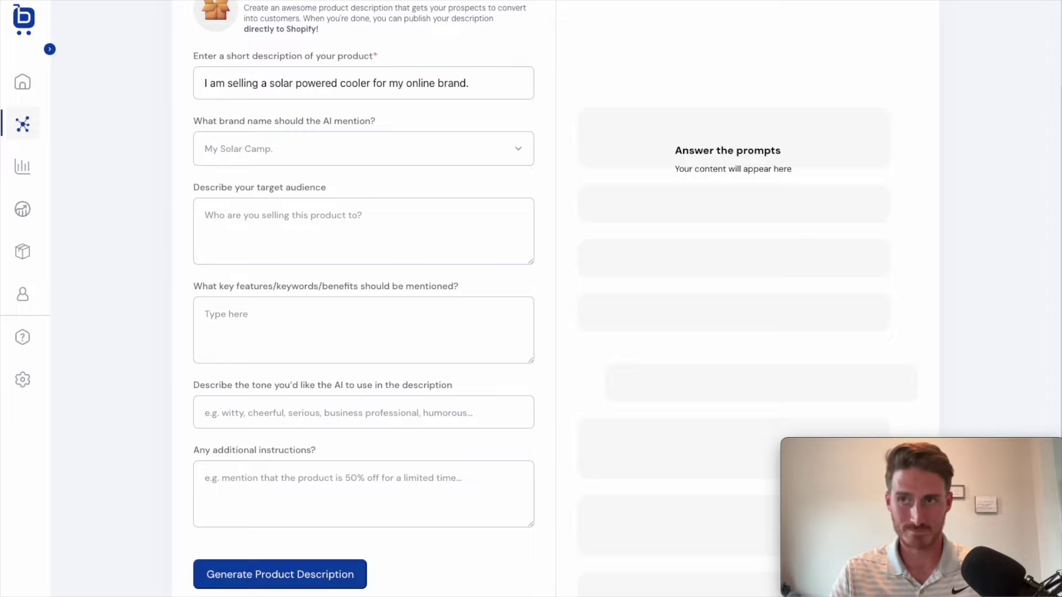
click(299, 330)
text(The key features of the cooler are that it is solar powered, eco-friendly, has high storage capacity, and can help to alleviate the stress of having to plan out your food/beverages for your next big camping trip)
click(332, 231)
text(The product is targeting US based men and women from age 25-50 who are interested in camping, hiking, and the great outdoors.)
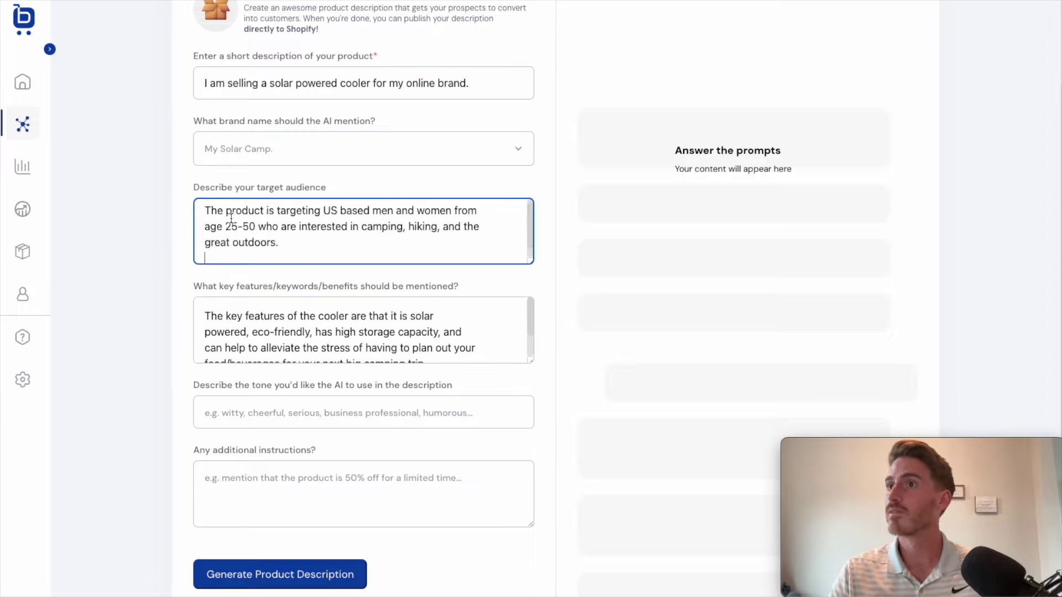
scroll(249, 372, down, 1)
Set the tone to 'energetic' and add a 75-word limit instruction
click(249, 366)
text(energetic)
click(145, 389)
click(249, 466)
click(147, 448)
scroll(147, 448, up, 1)
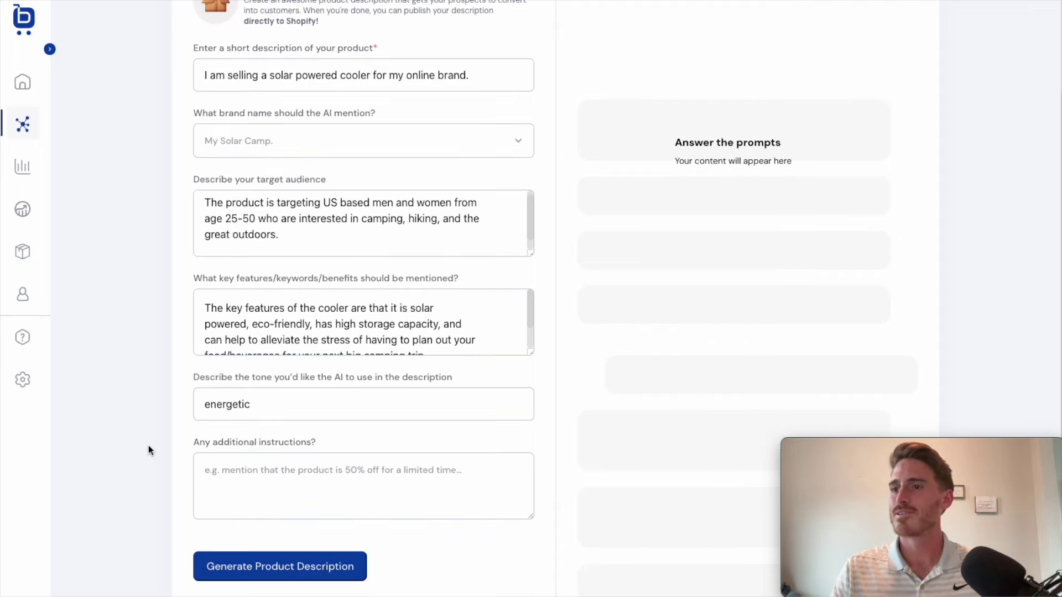
click(232, 470)
text(75 w)
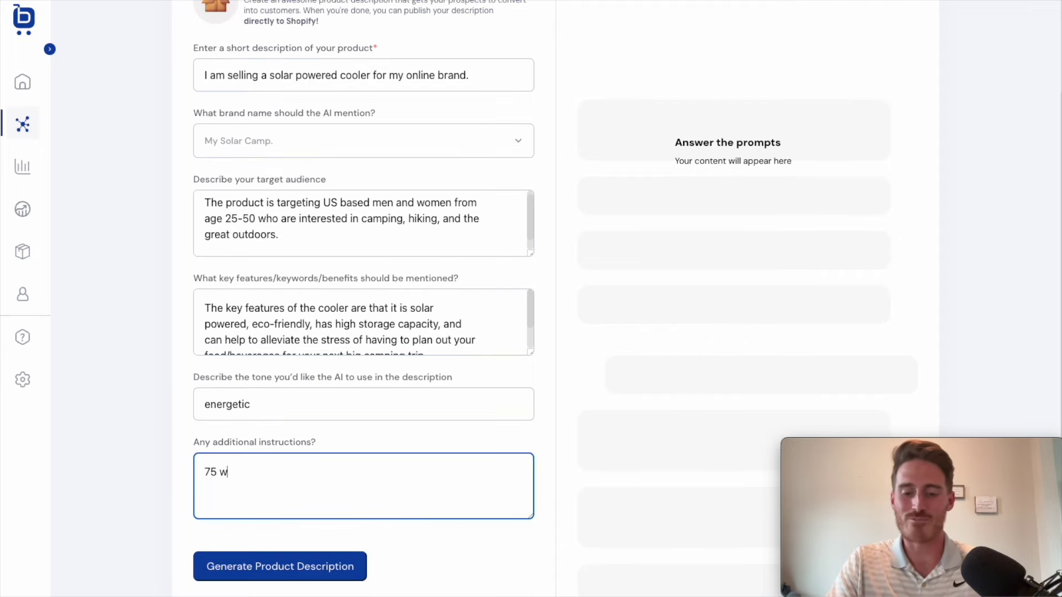
text(ordslimit to)
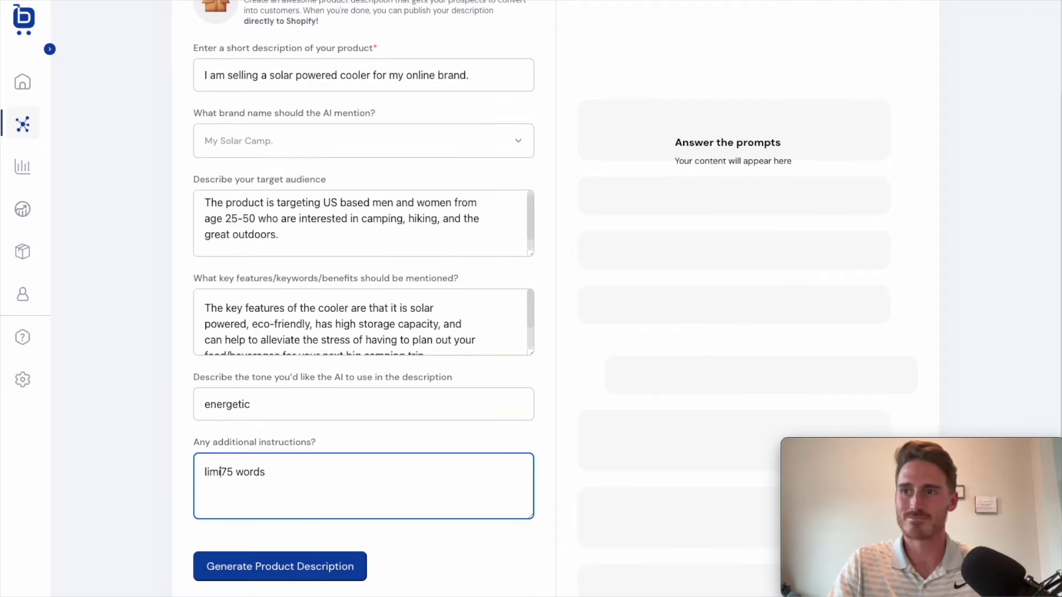
Generate the product description and scroll to view the result
click(279, 567)
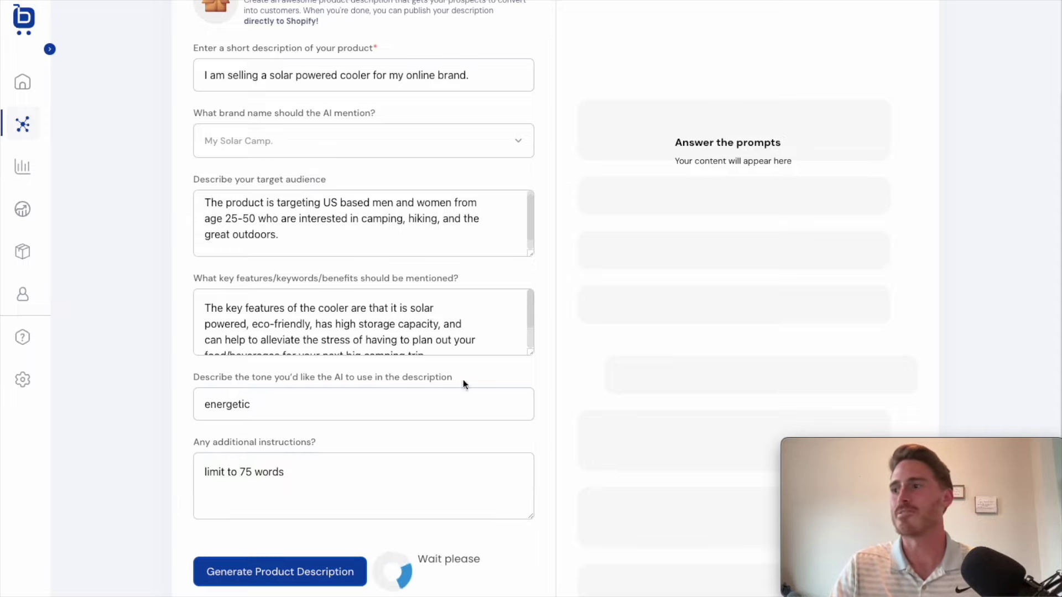
mouse_move(941, 448)
drag(941, 447, 935, 17)
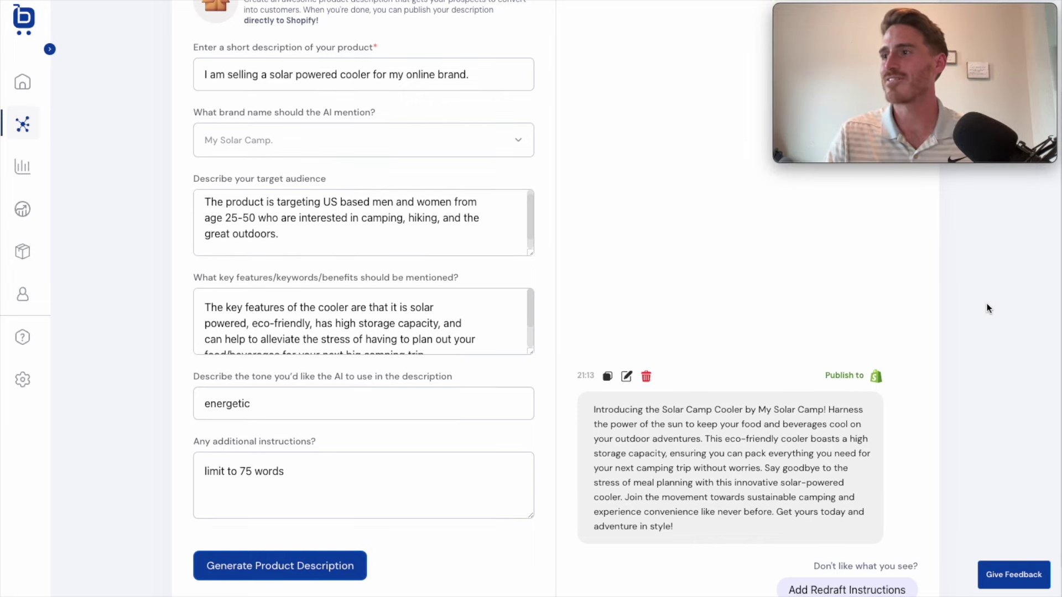
scroll(987, 303, down, 1)
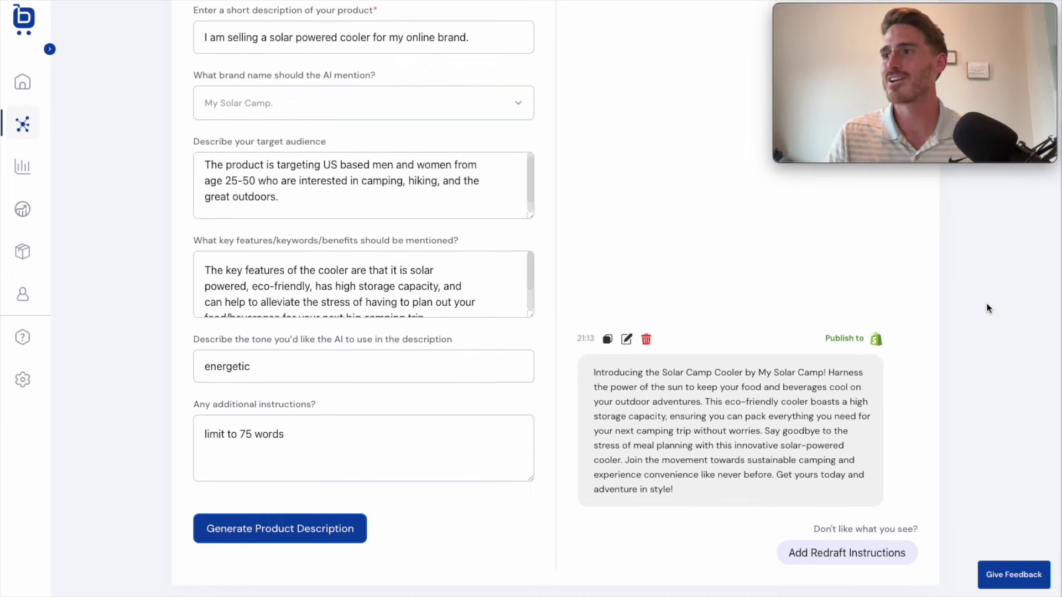
Make 'Solar Camp Cooler' yellow-highlighted and bold in the generated description
click(627, 341)
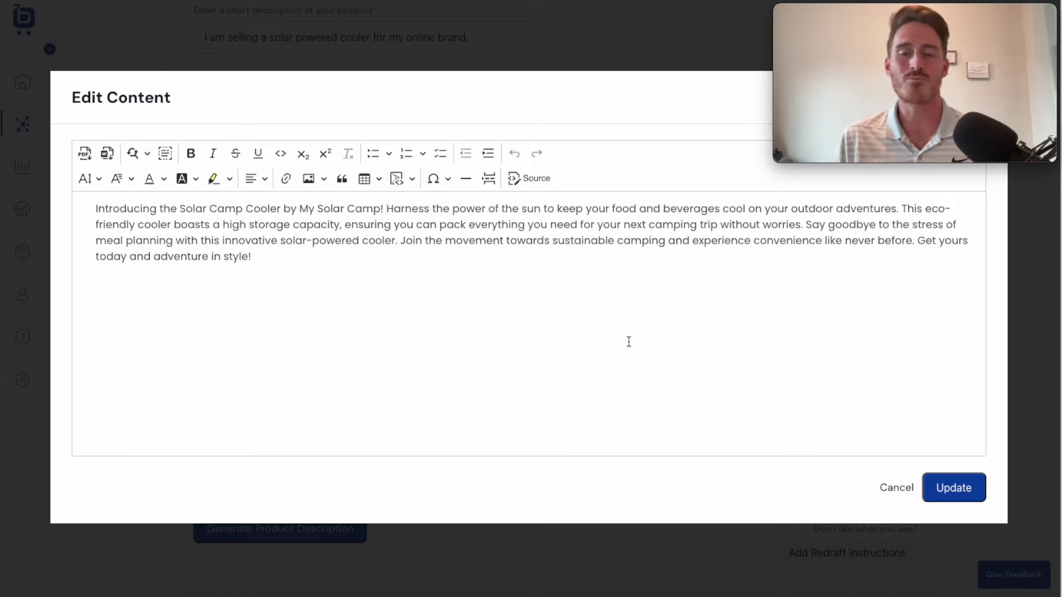
click(180, 208)
drag(180, 209, 282, 209)
click(213, 178)
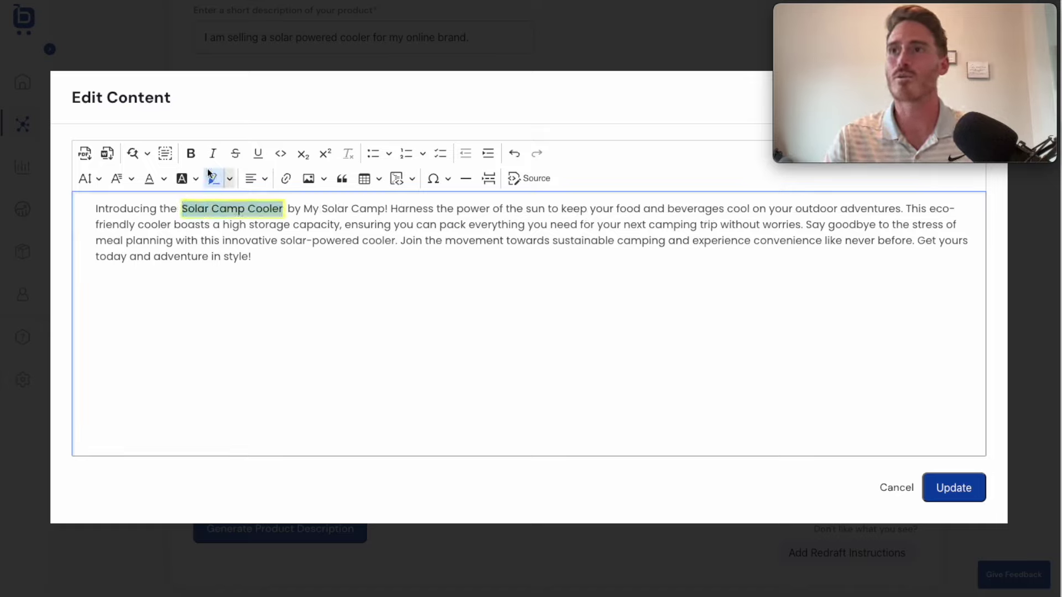
click(191, 155)
Append 'Change it!' to the end of the description and save the update
click(255, 256)
text(C)
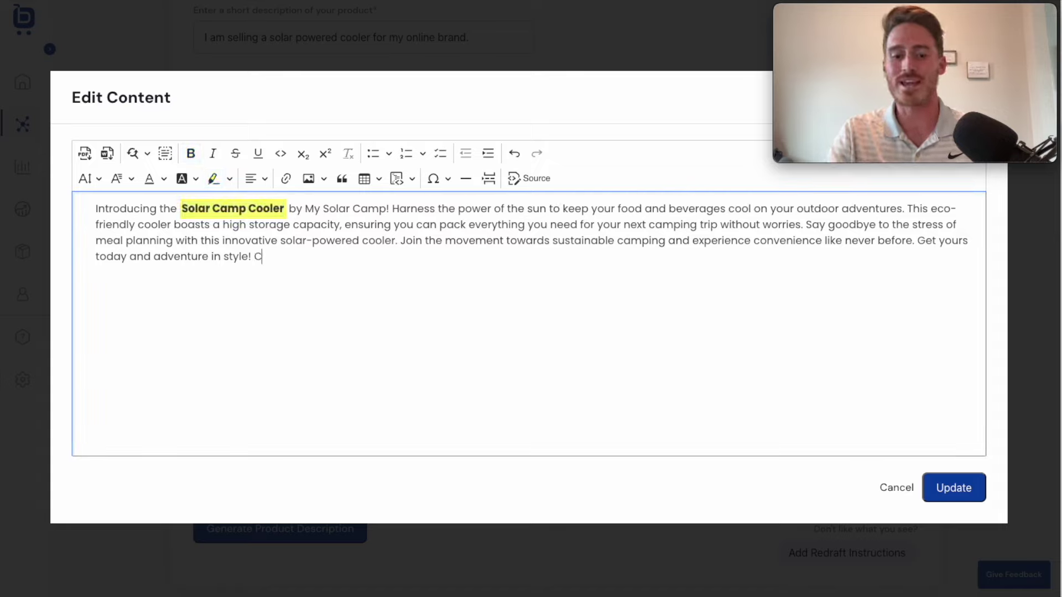
text(hange it!)
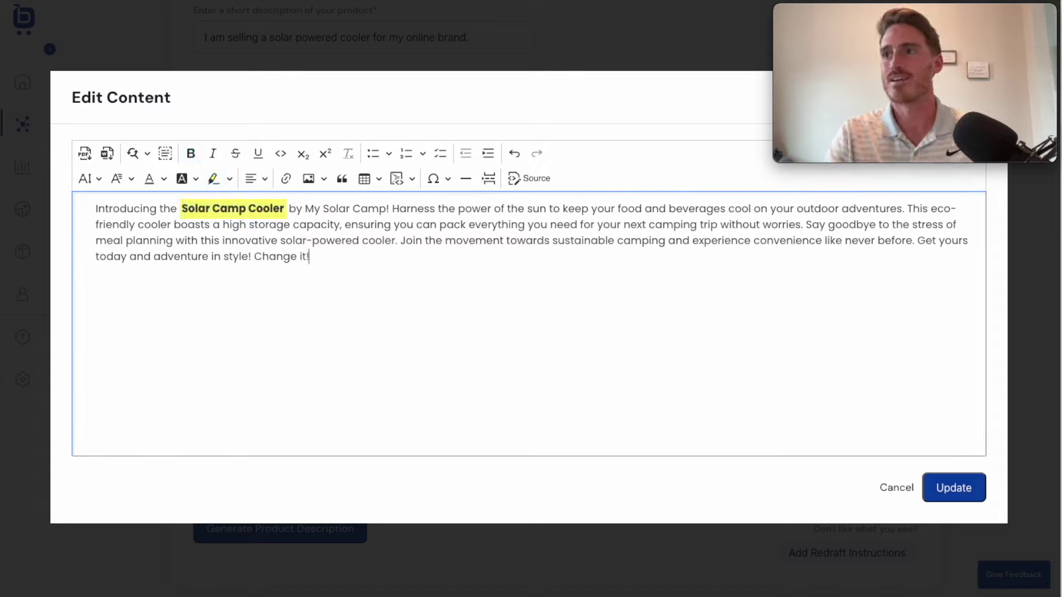
click(325, 179)
click(269, 331)
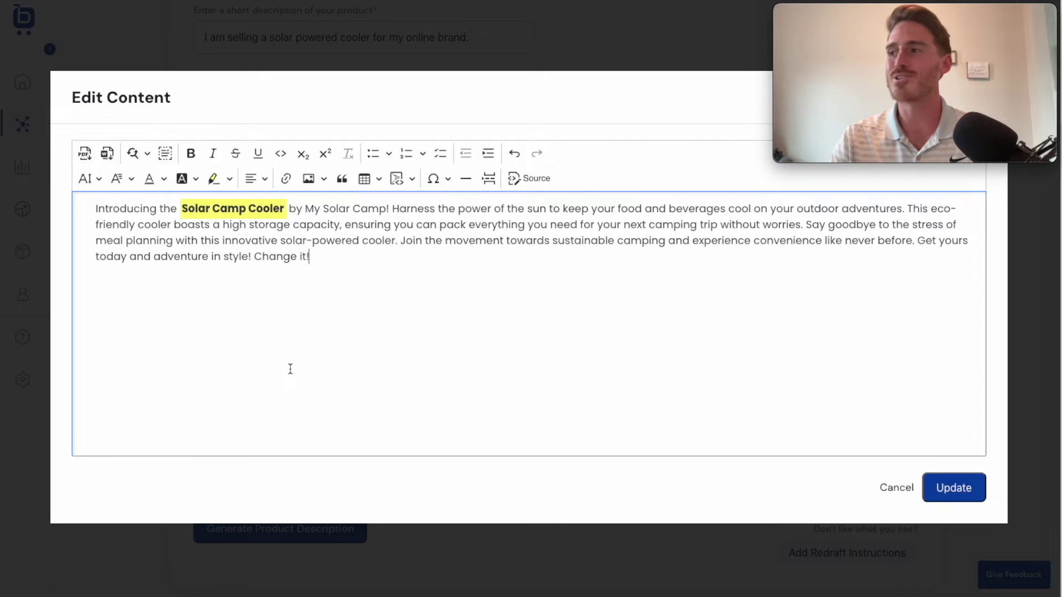
click(955, 487)
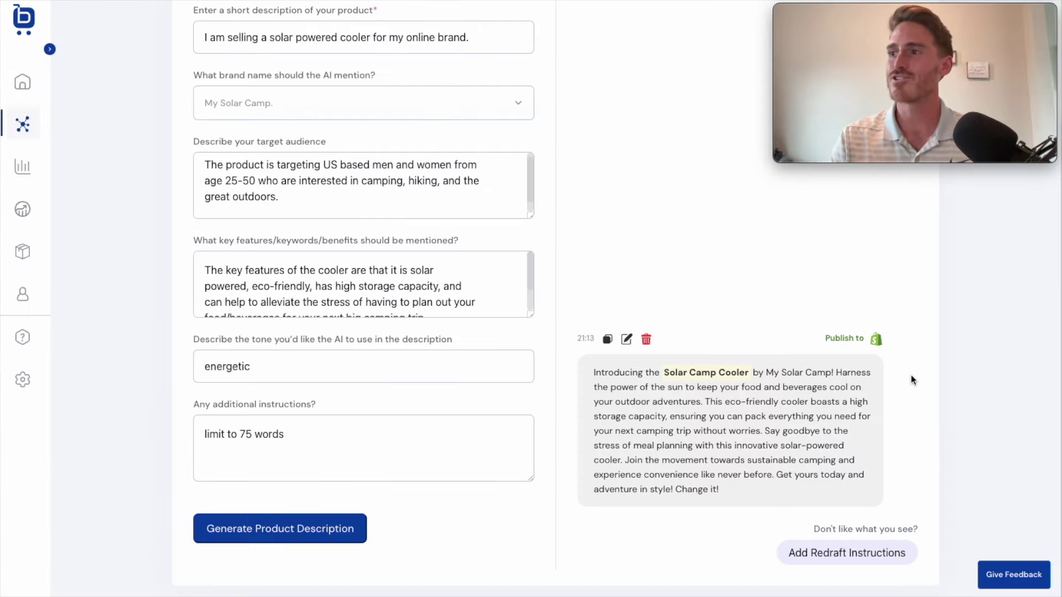
Publish the description to the Underwater Snorkel (Yugenite) product in the connected Shopify store
click(840, 338)
click(523, 247)
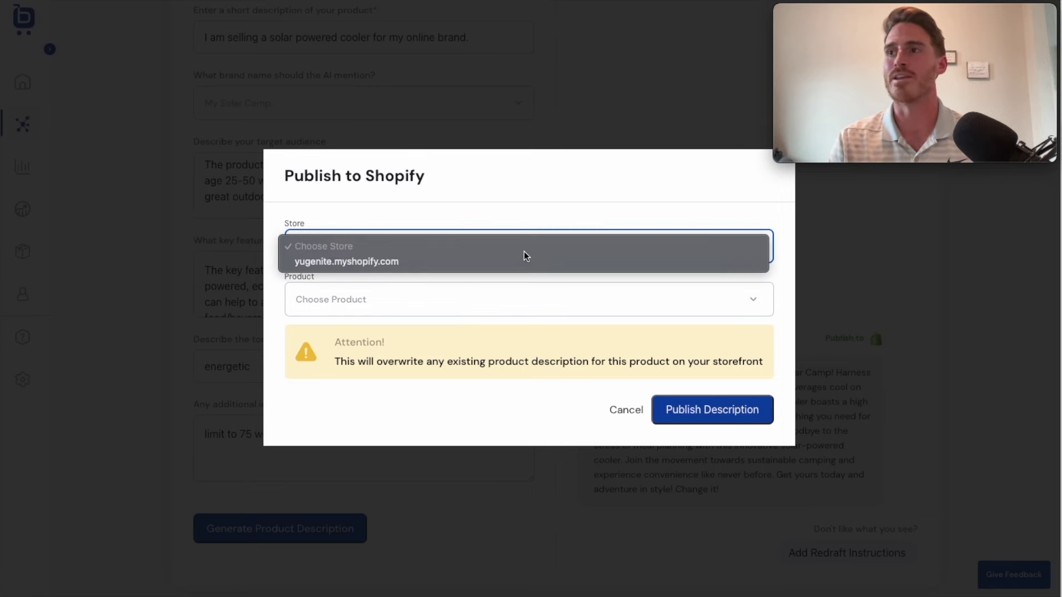
click(474, 262)
click(426, 300)
scroll(433, 458, down, 20)
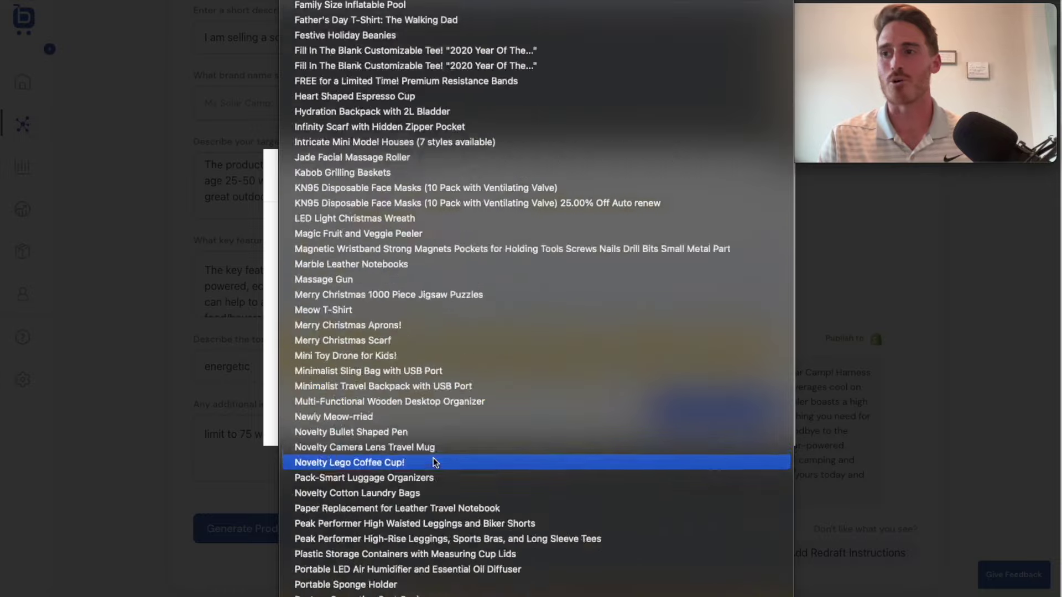
scroll(433, 458, up, 12)
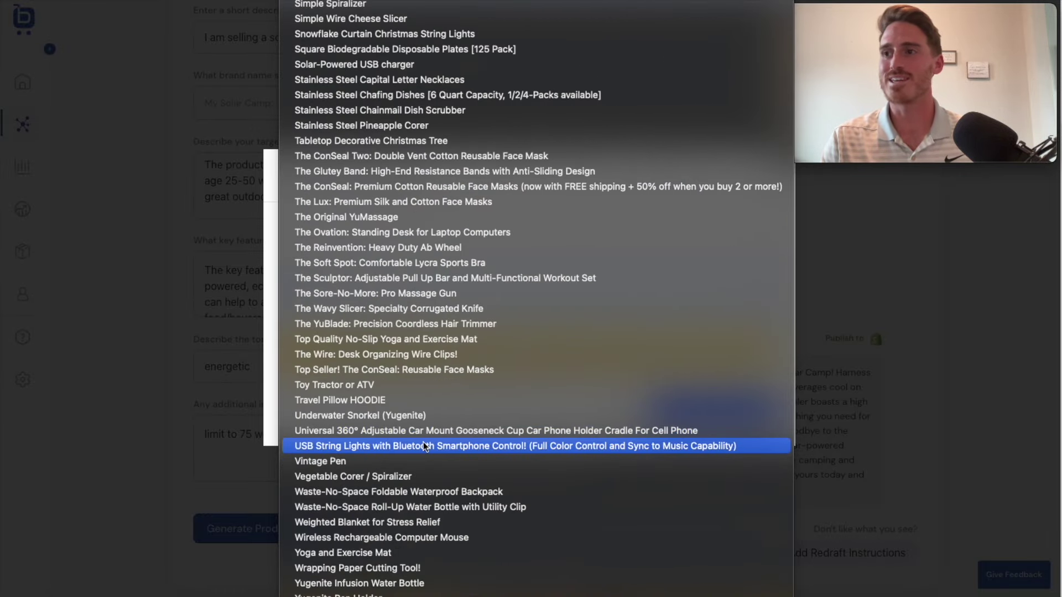
click(413, 415)
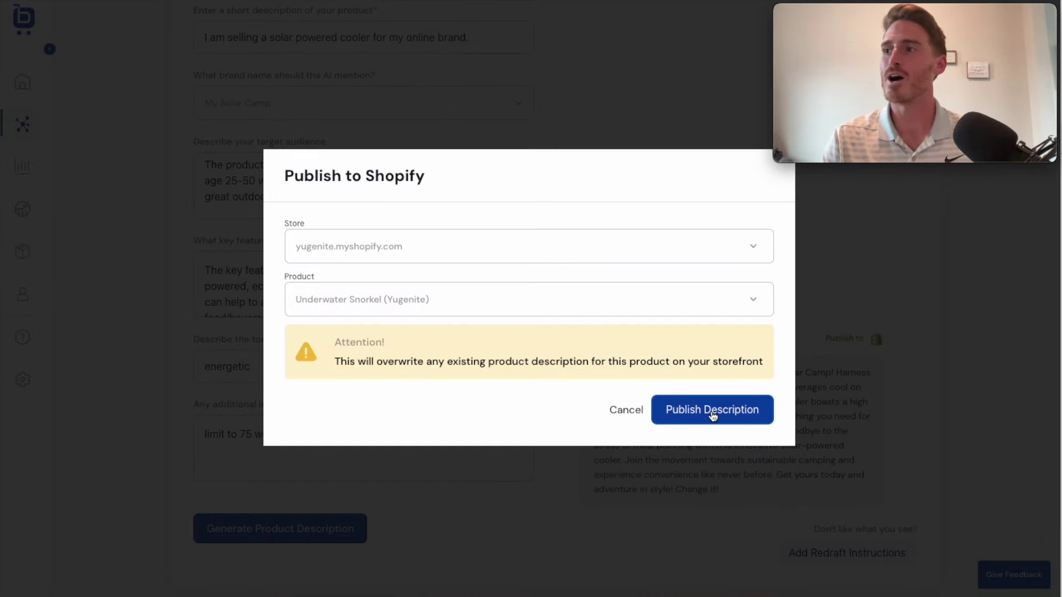
click(713, 415)
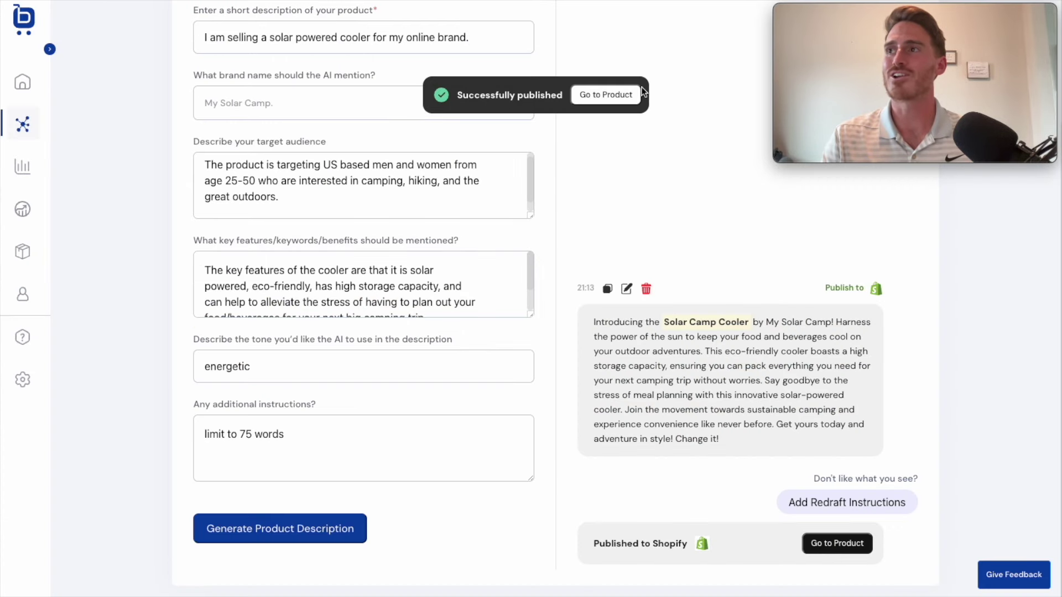